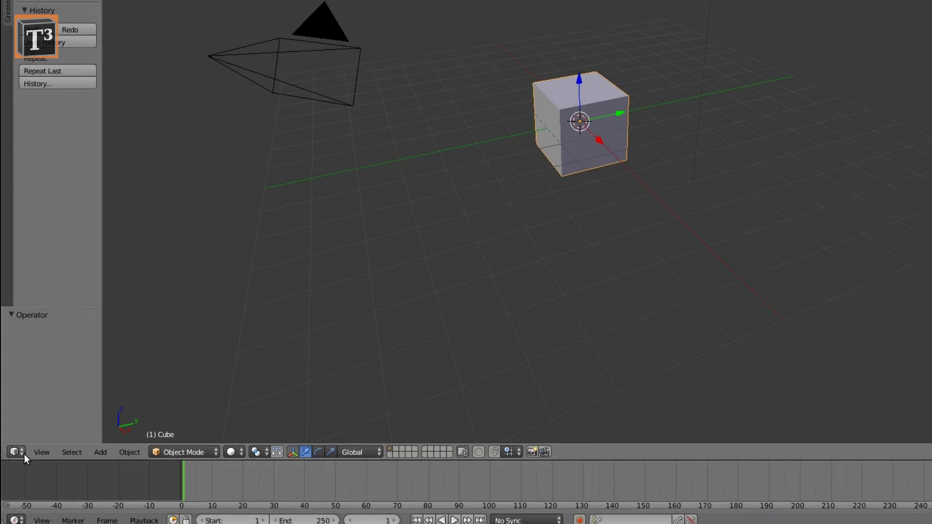
Step: Change the 3D View area to the Movie Clip Editor and open the DSC_1122 panorama clip from the Desktop folder
click(22, 453)
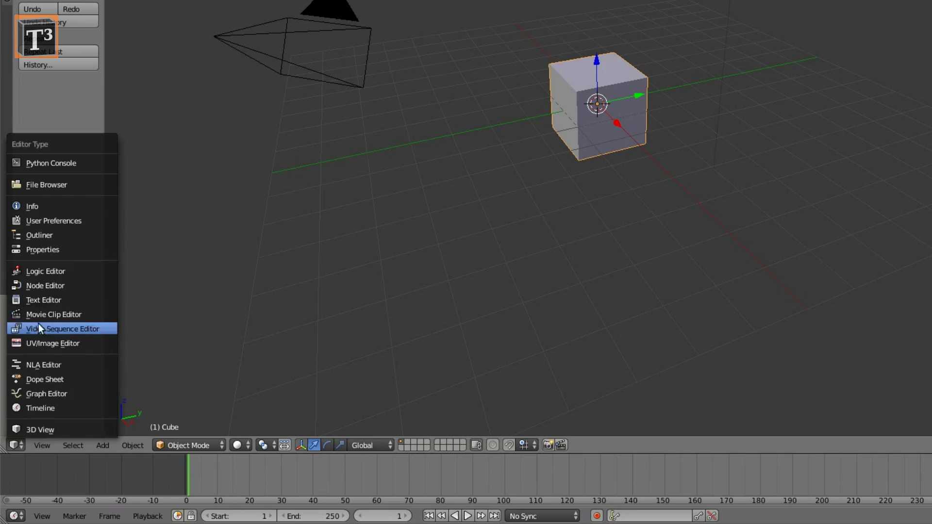
click(39, 318)
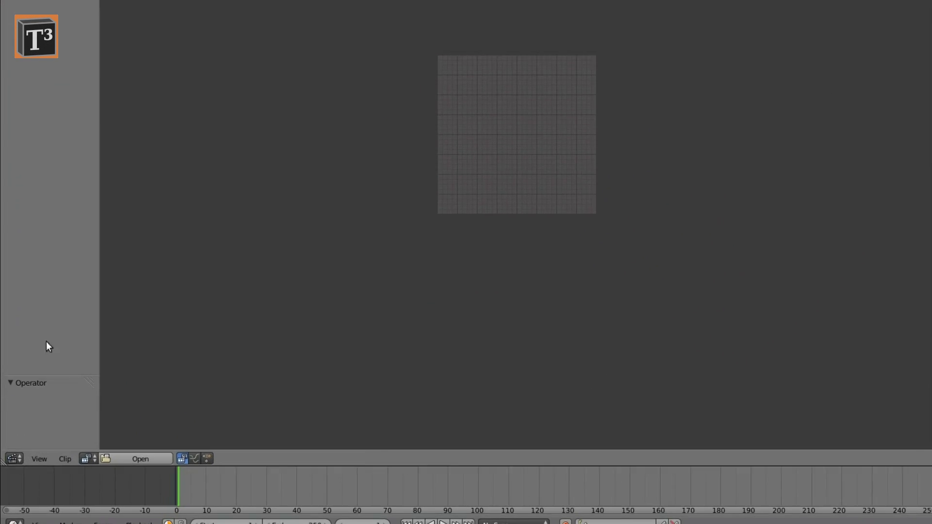
click(131, 447)
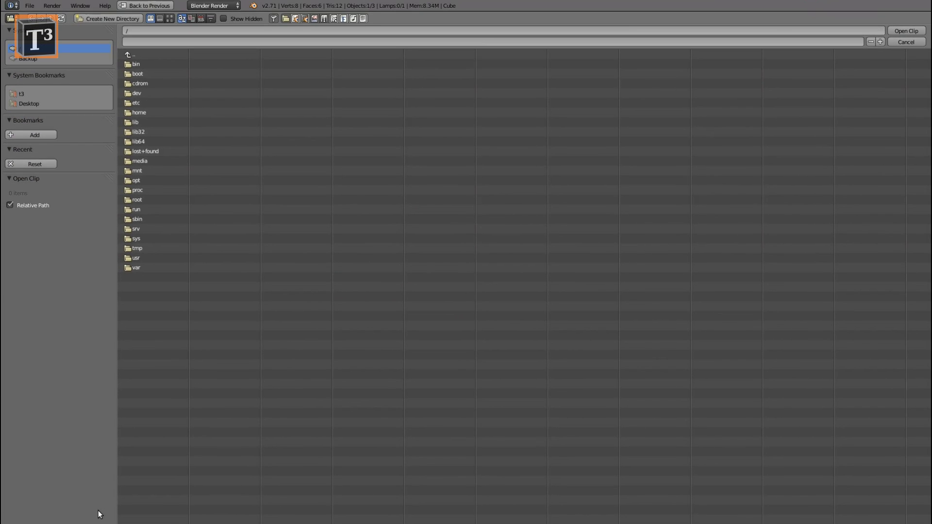
click(29, 103)
click(148, 63)
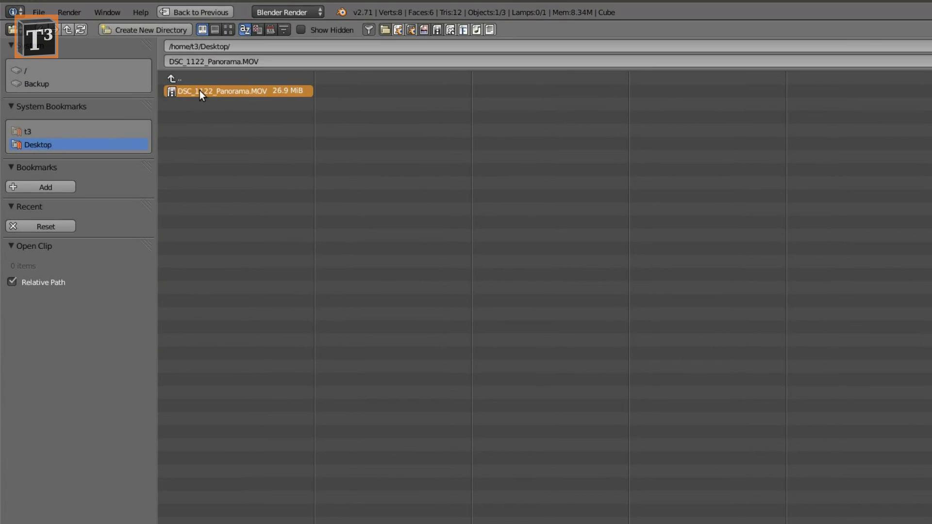
double_click(199, 91)
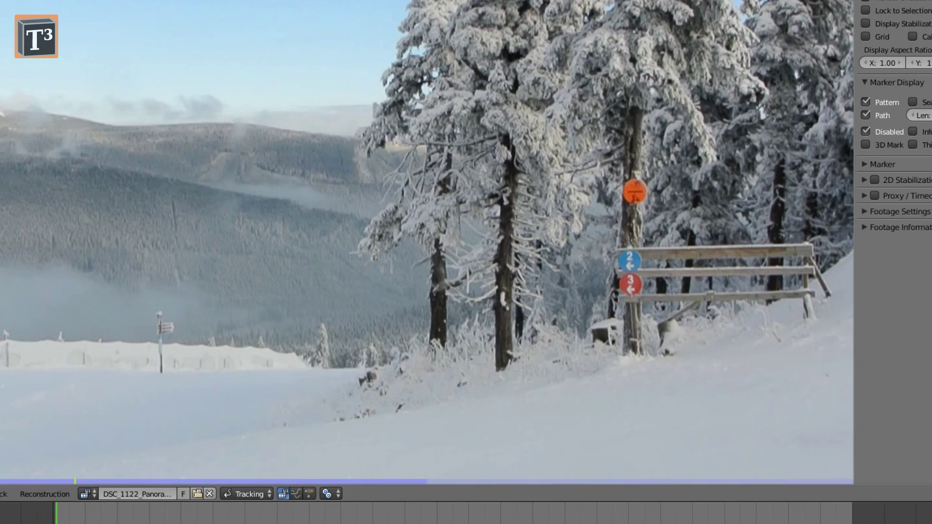
Step: Scrub the timeline to frame 343 and beyond to examine the footage past the scene's end frame
scroll(553, 476, down, 2)
scroll(553, 476, down, 2)
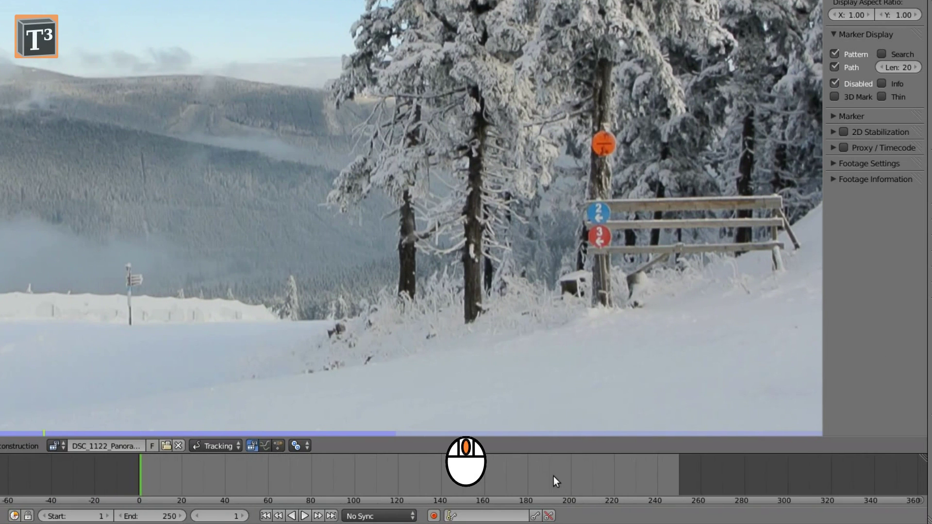
scroll(553, 476, down, 1)
scroll(553, 477, down, 2)
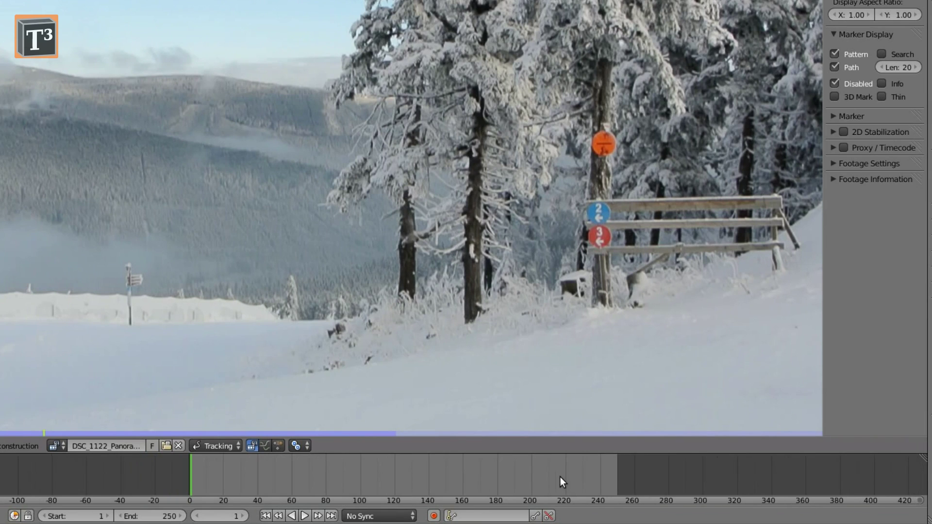
click(776, 473)
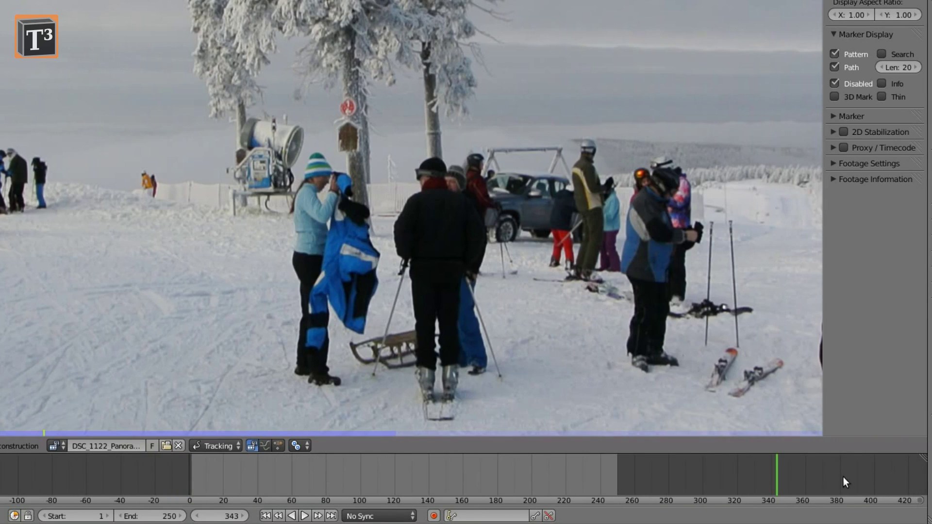
click(849, 476)
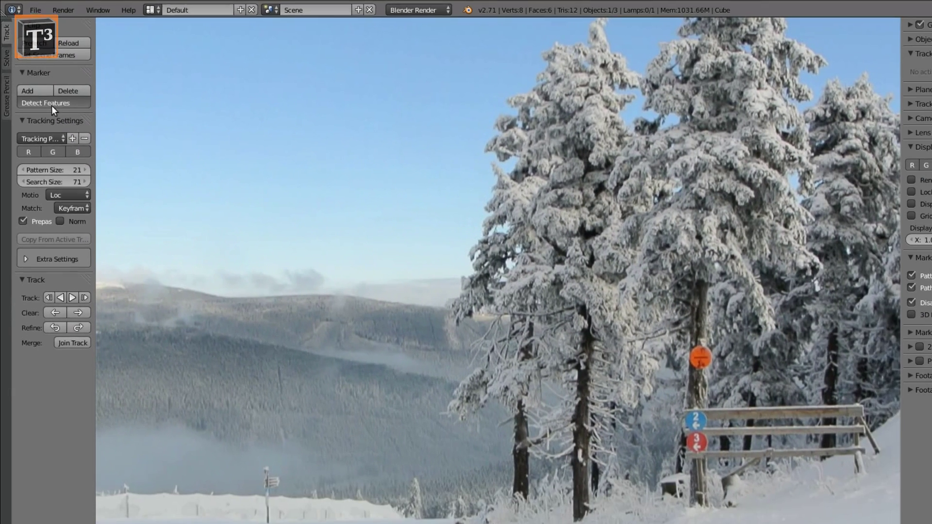
Step: Detect features in the clip's first frame and manually add markers on the snow slope, tree stump, distant fence and small tree
click(49, 113)
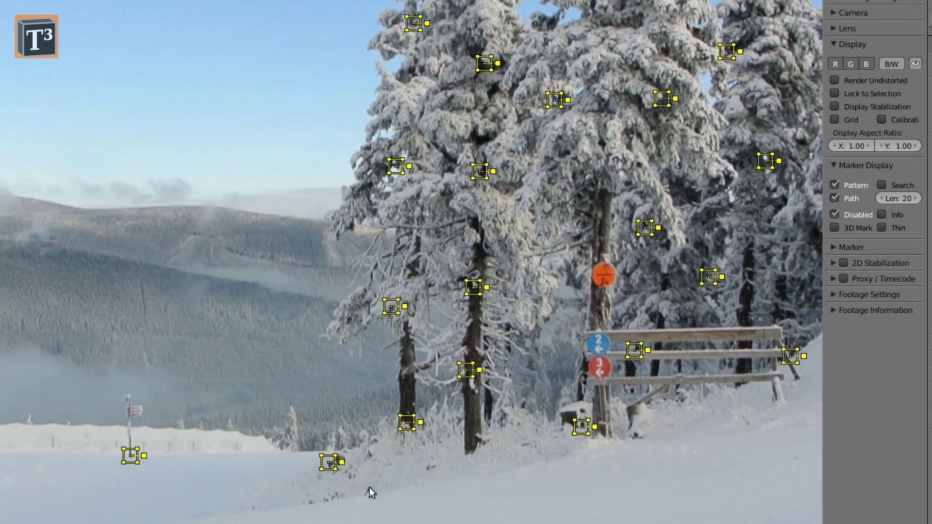
ctrl+click(368, 491)
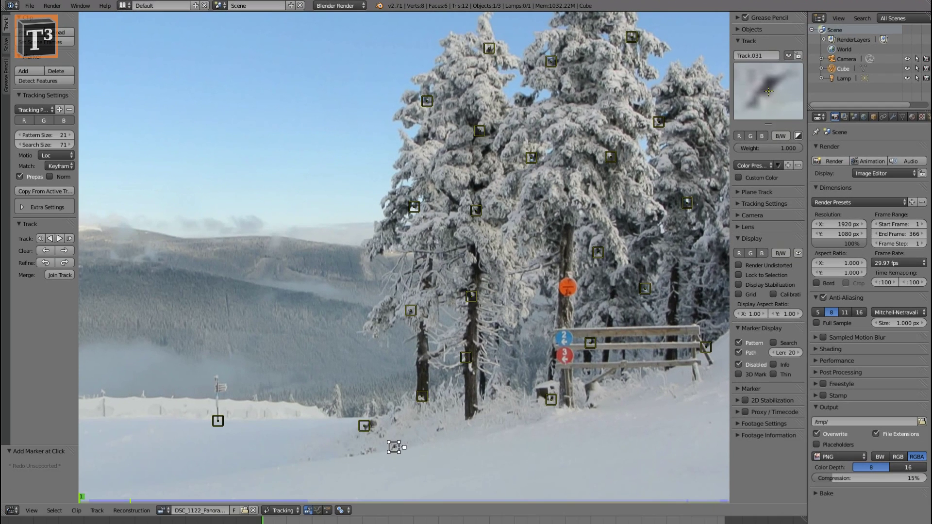
drag(768, 92, 768, 95)
click(590, 406)
click(536, 390)
click(102, 391)
click(337, 385)
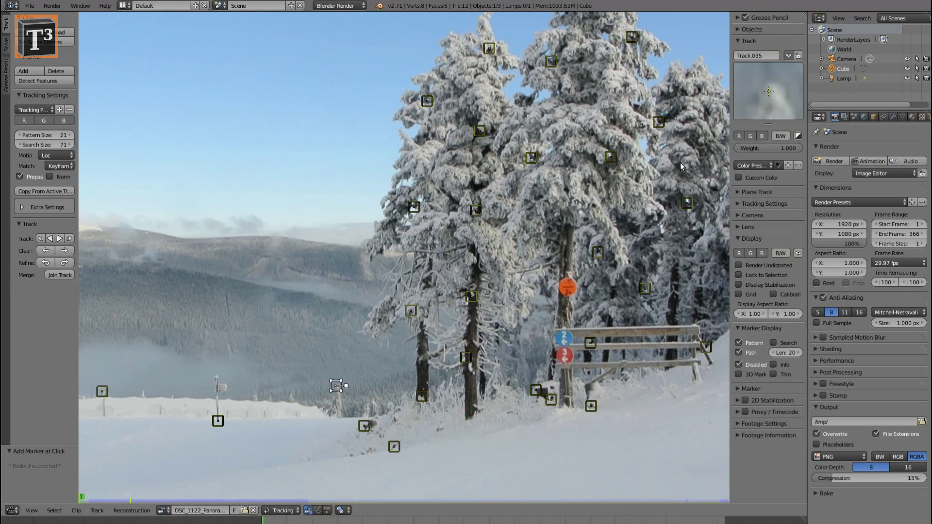
Step: Add markers on the red sign, the wooden fence's end and foreground snow spots, fine-tuning the last marker's position
click(24, 71)
click(564, 351)
click(698, 327)
click(23, 72)
click(351, 456)
click(24, 72)
click(309, 460)
click(23, 71)
click(395, 420)
key(g)
click(395, 418)
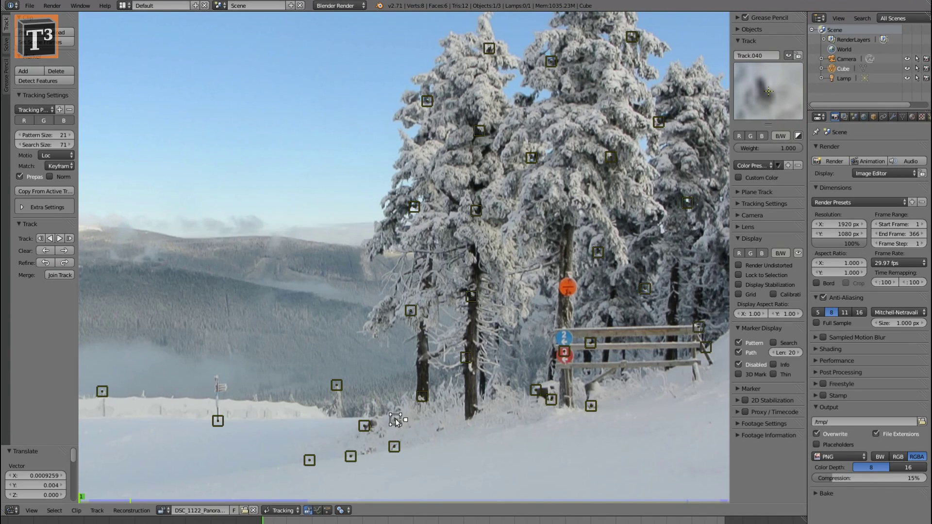
Step: Set the camera's sensor width to 13.2 and save the settings as a camera preset named Nikon 1 J2
click(752, 215)
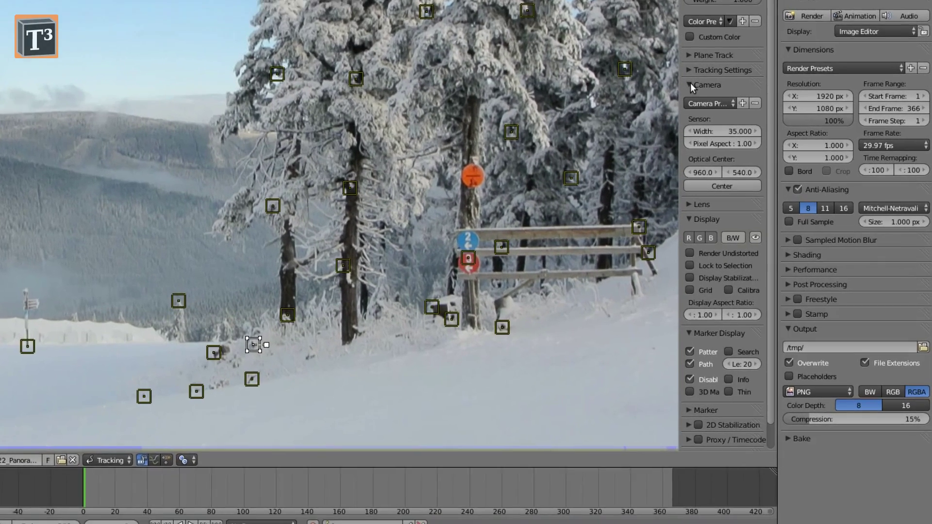
click(775, 253)
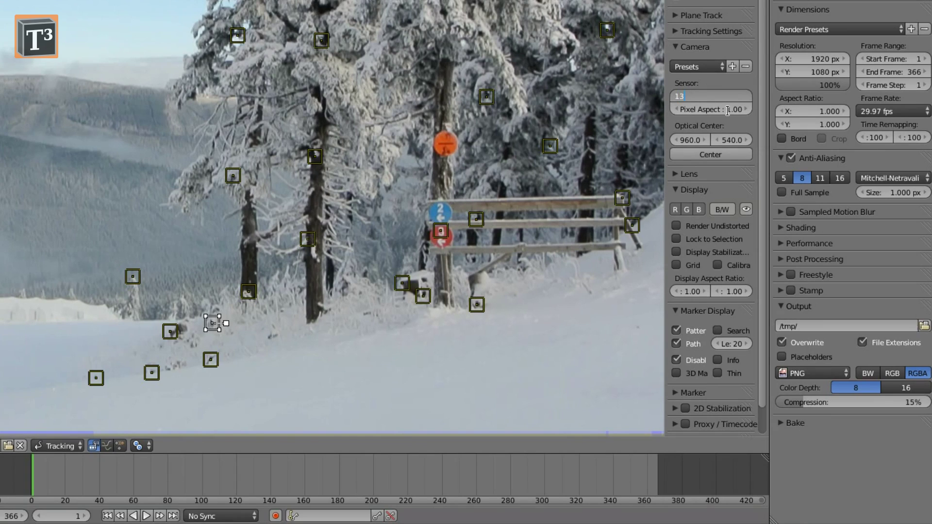
click(733, 66)
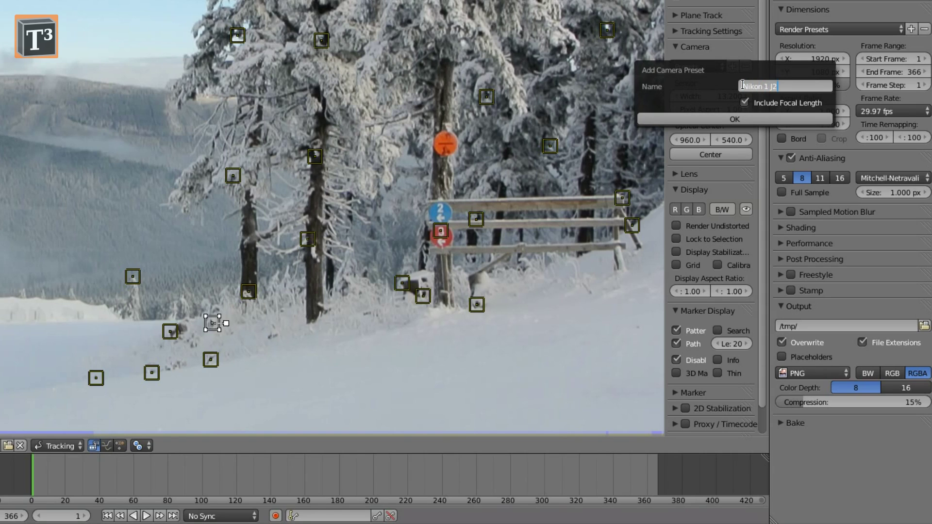
click(727, 120)
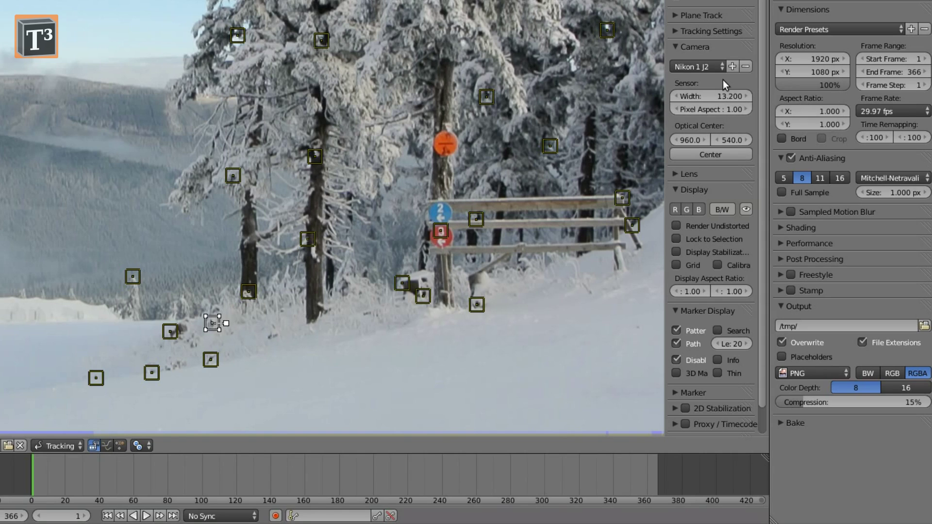
Step: Select all markers and track them forward from frame 1
key(a)
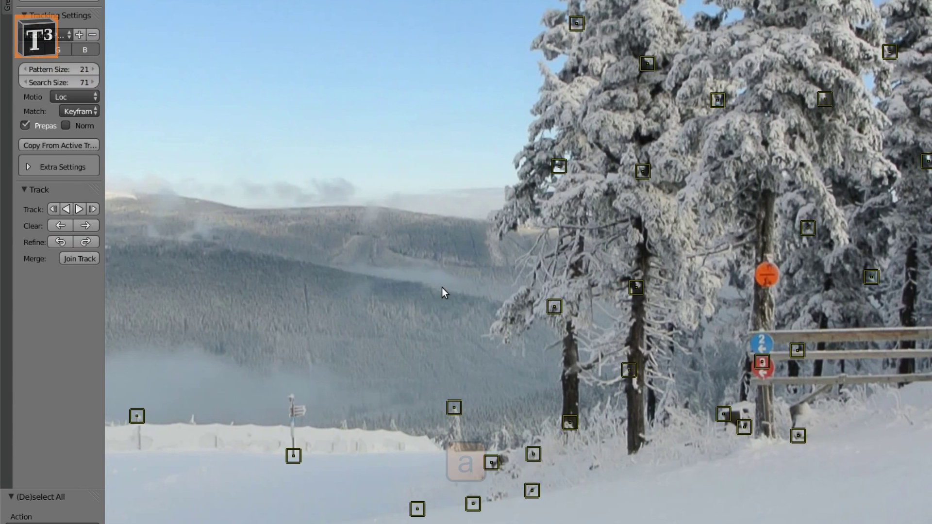
key(a)
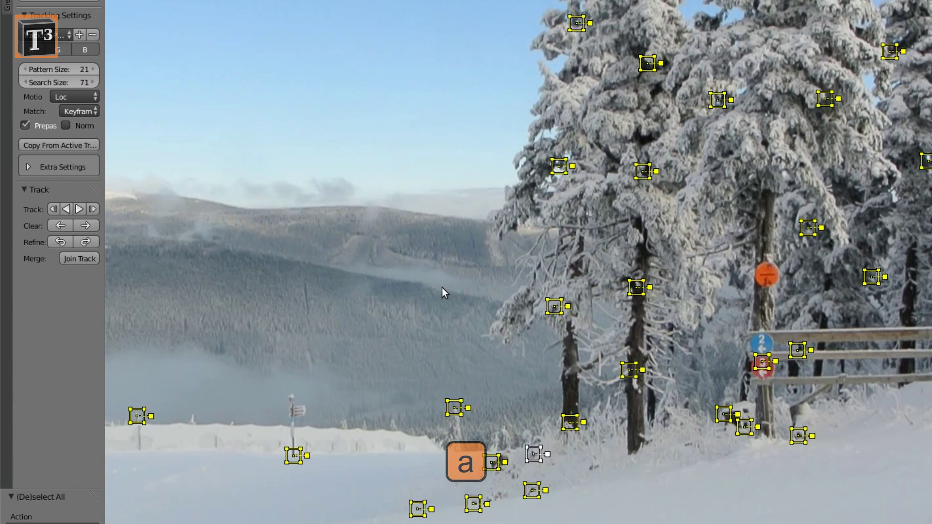
click(77, 207)
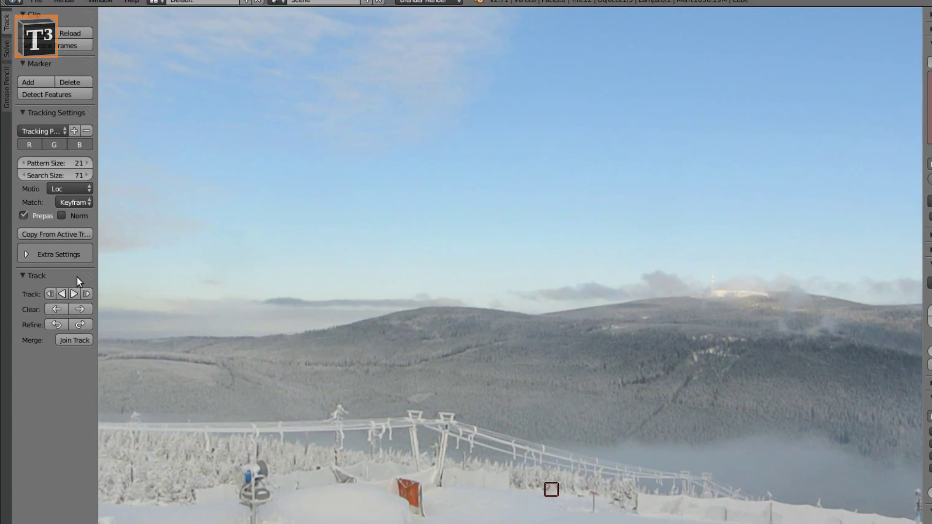
Step: Step the playhead back to frame 129, leaving the pattern size at 21
click(44, 88)
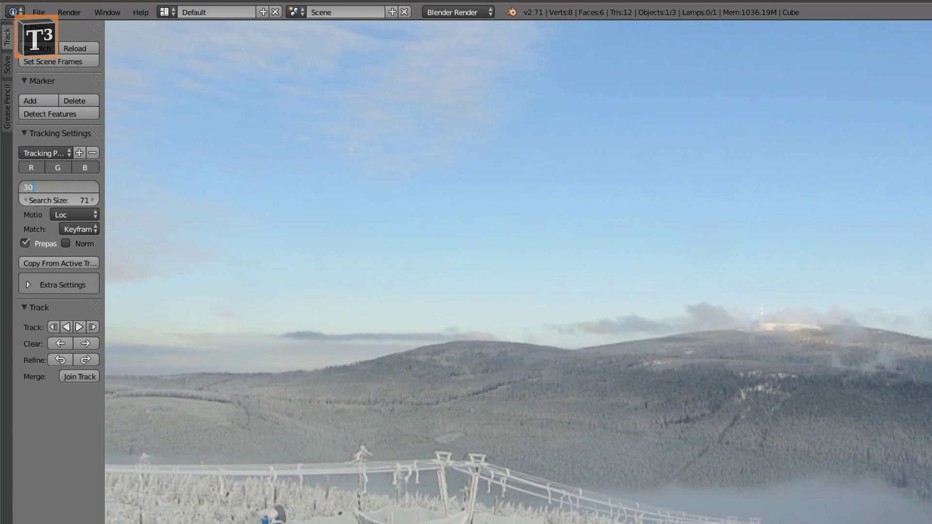
key(Escape)
key(Left)
key(Left)
key(Left)
key(Left)
key(Left)
key(Left)
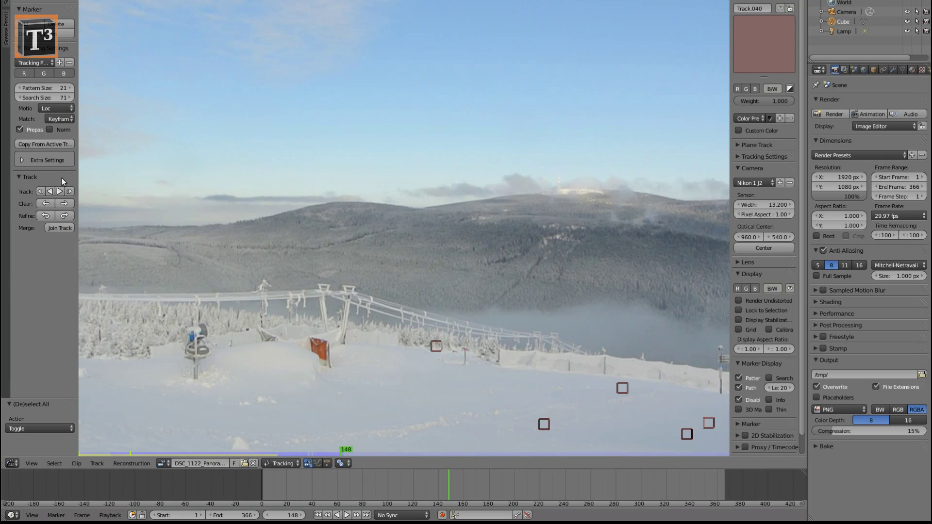
key(Left)
key(Left)
key(Left)
key(Left)
key(Left)
key(Left)
key(Left)
key(Left)
key(Left)
key(Left)
key(Left)
key(Left)
key(Left)
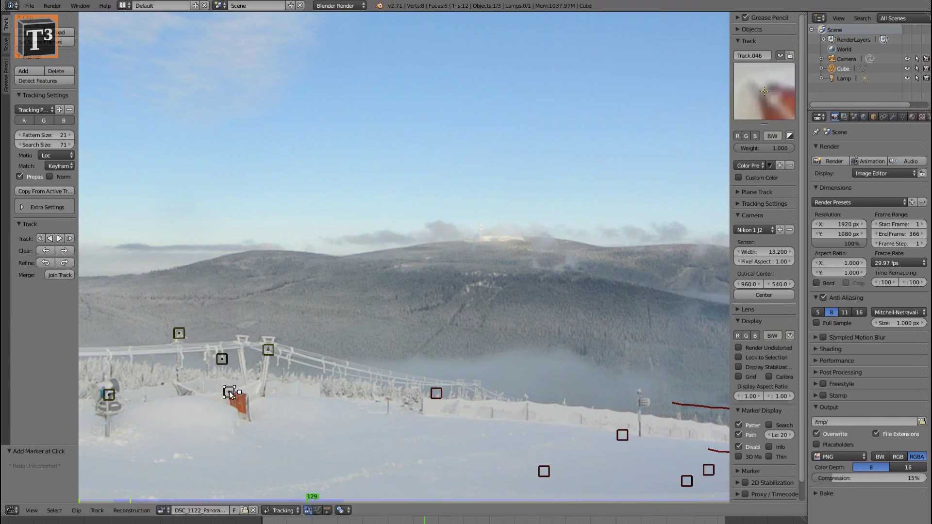
Step: Add new markers at frame 129 on the ski lift, the cable, the snow fence and the signpost
click(24, 71)
click(89, 308)
click(491, 408)
click(526, 416)
click(640, 393)
click(237, 338)
Step: Select every marker and track them forward from frame 129
key(a)
key(a)
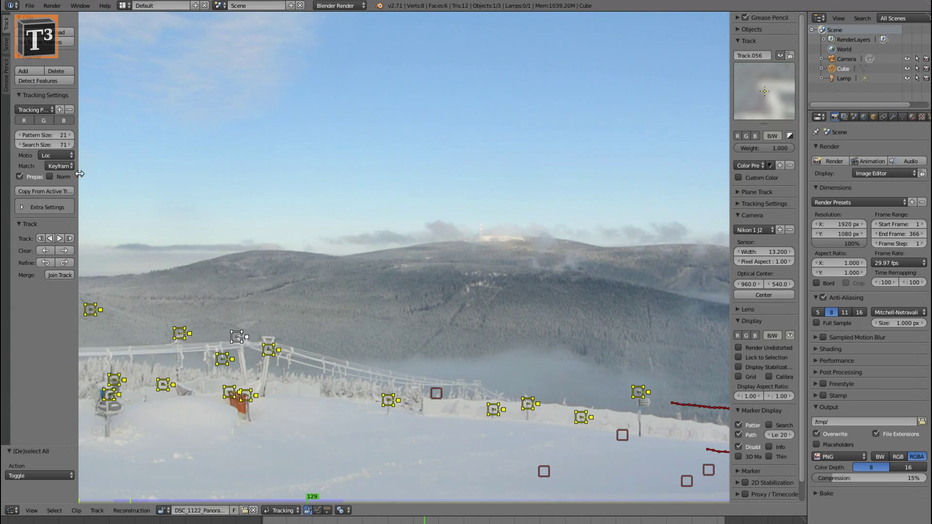
click(60, 238)
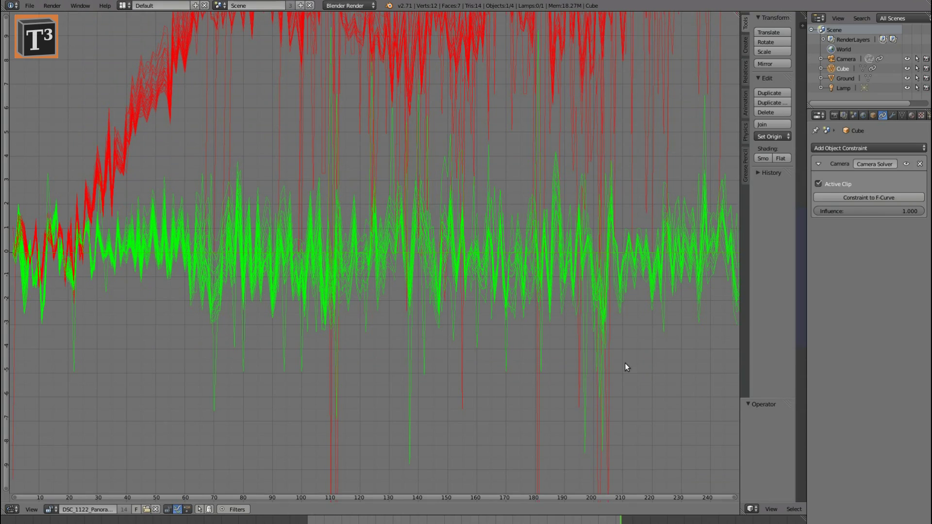
Step: Delete the three outlier track curves spiking downward near frames 182, 112 and 205 in the clip's graph view
scroll(594, 345, down, 3)
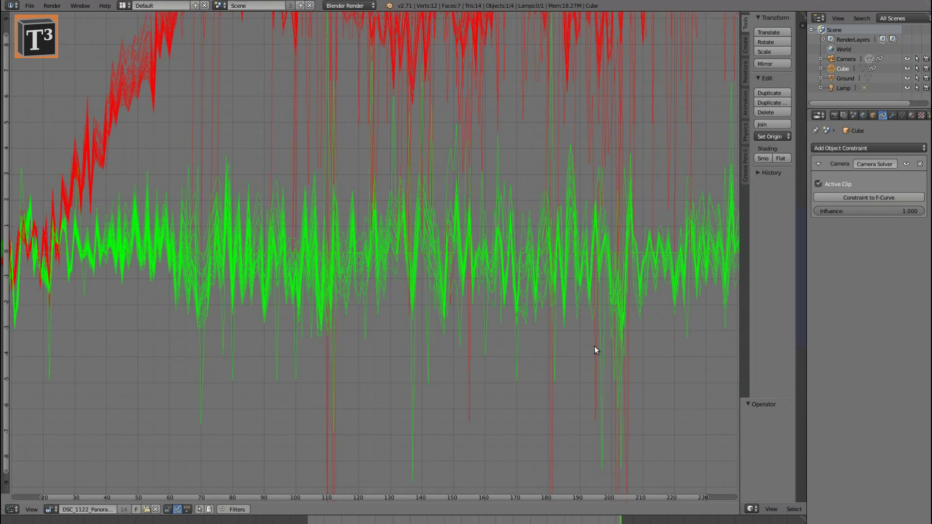
right_click(494, 385)
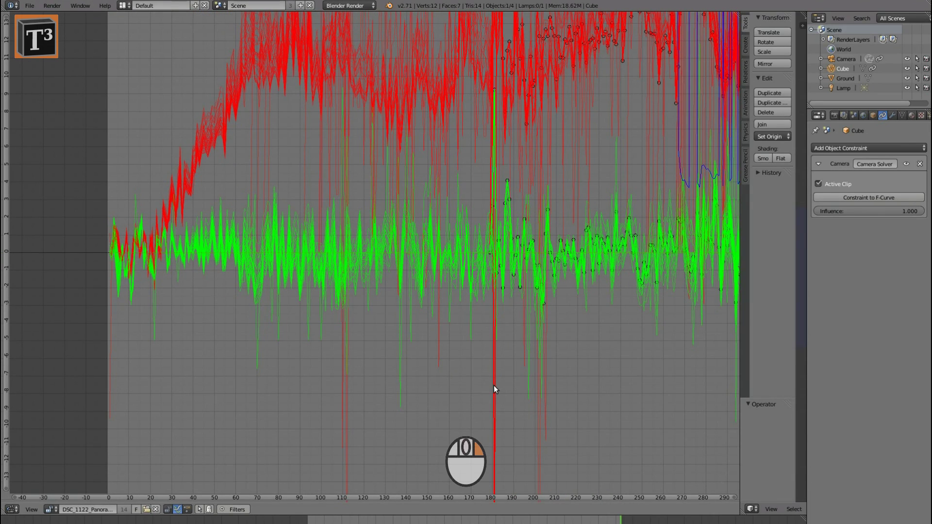
key(x)
click(494, 386)
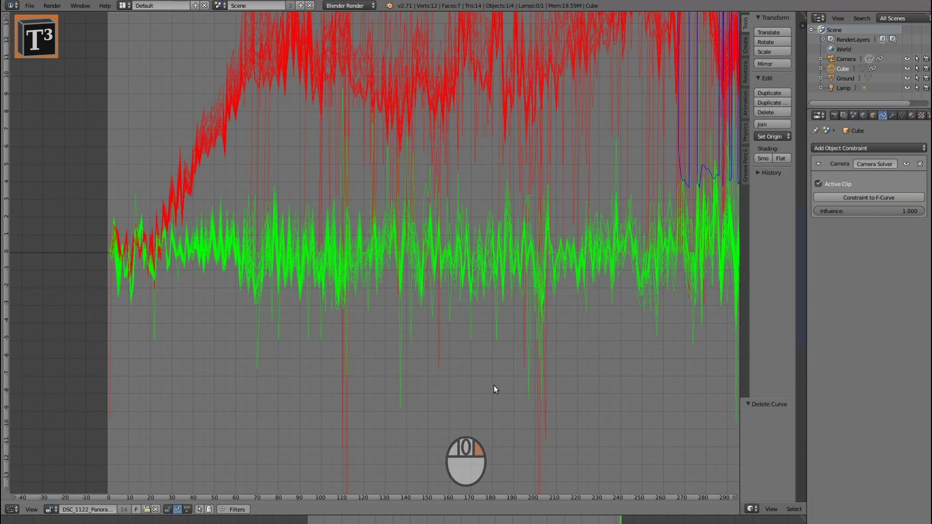
right_click(348, 420)
key(x)
click(348, 422)
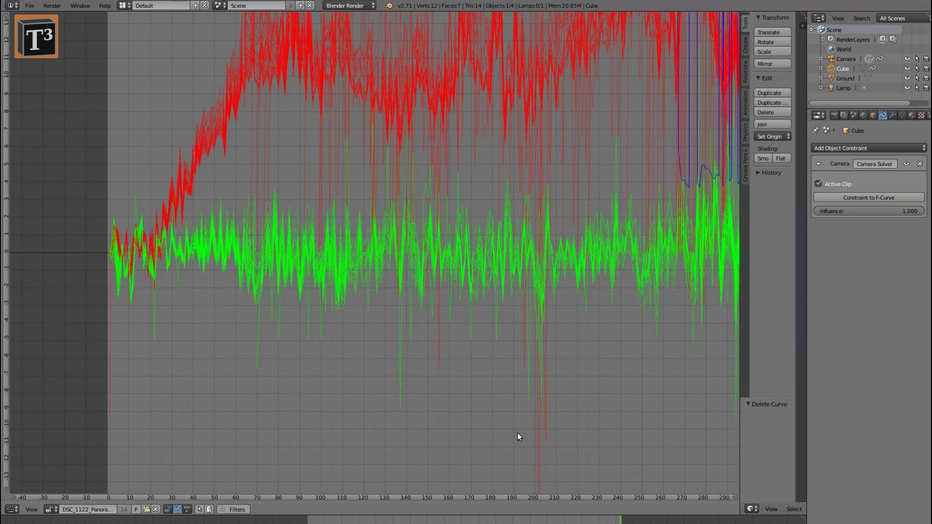
right_click(546, 426)
key(x)
click(546, 426)
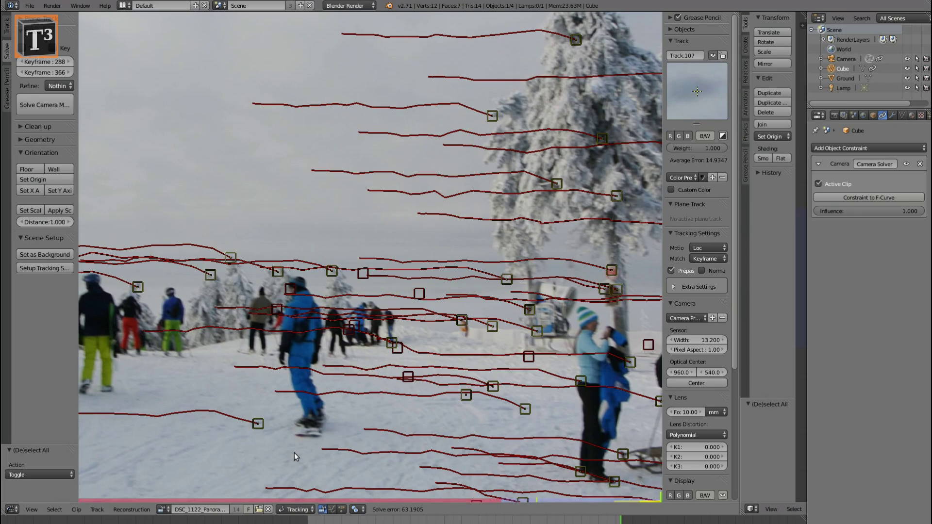
Step: Solve the camera motion from the tracks and set the clip as the 3D viewport's camera background
key(a)
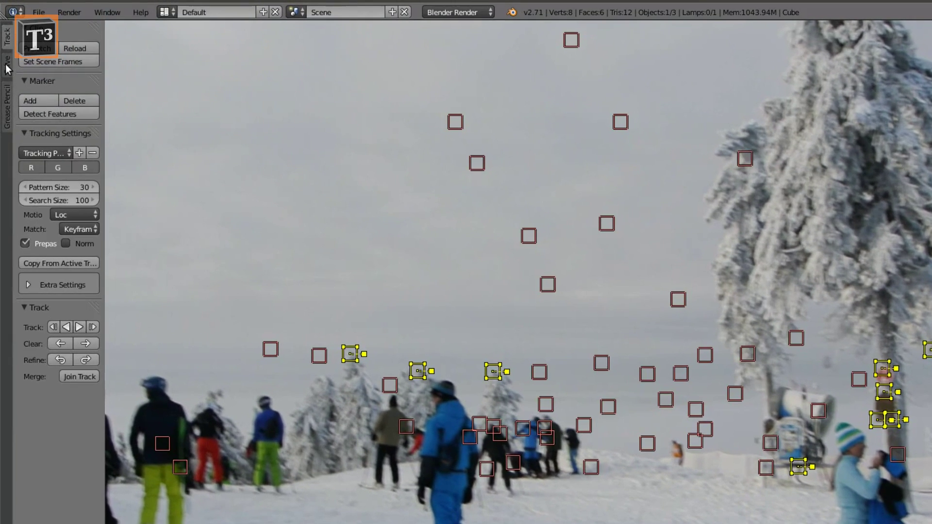
click(6, 47)
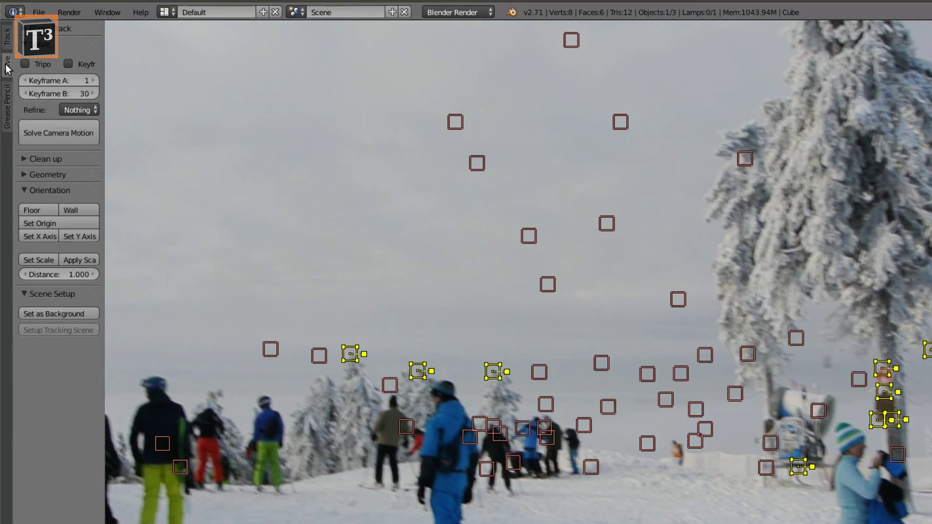
click(51, 129)
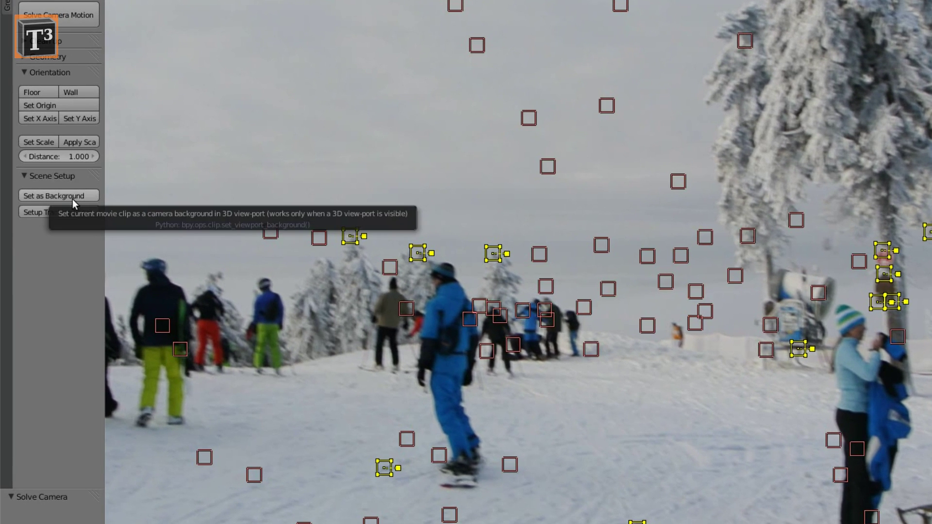
click(72, 199)
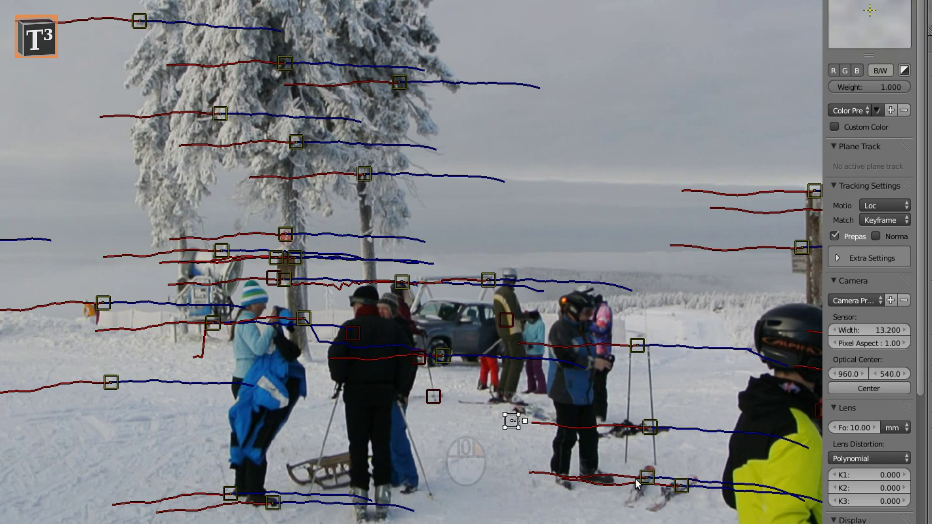
Step: Select the cube and add a Camera Solver constraint to it
right_click(757, 477)
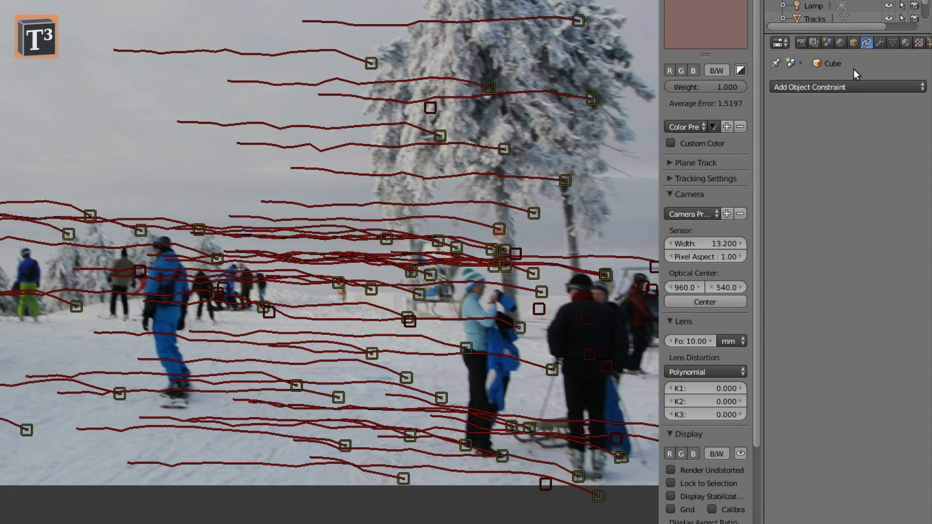
click(849, 87)
click(614, 120)
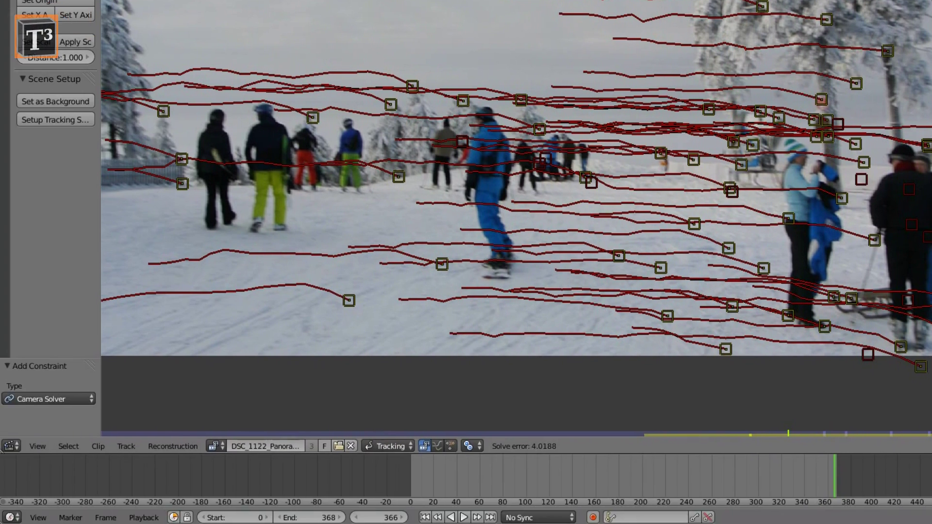
Step: Switch the clip editor area to a 3D view and look at the scene through the camera
click(13, 444)
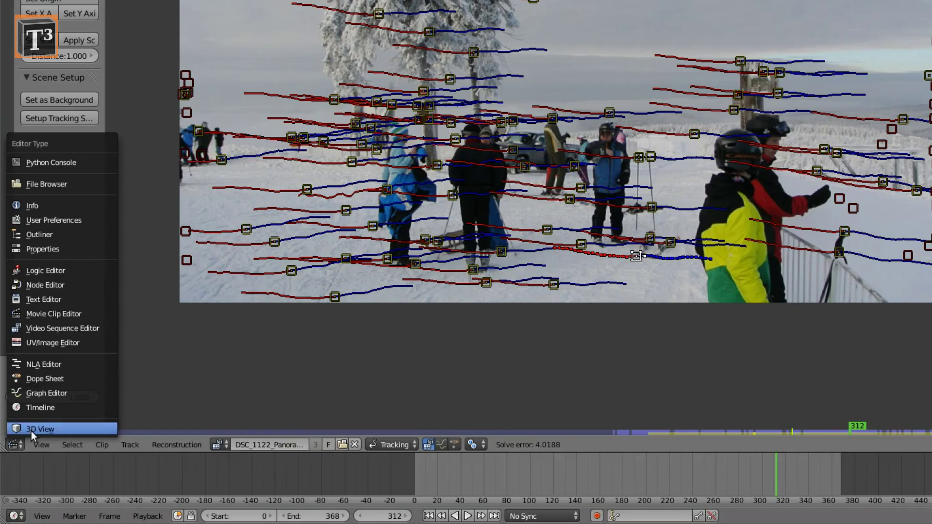
click(31, 429)
click(38, 445)
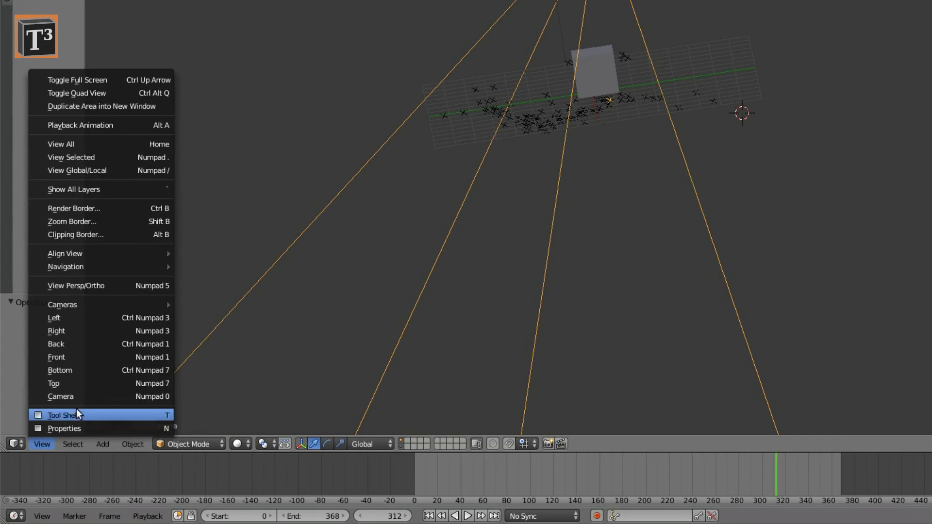
click(53, 429)
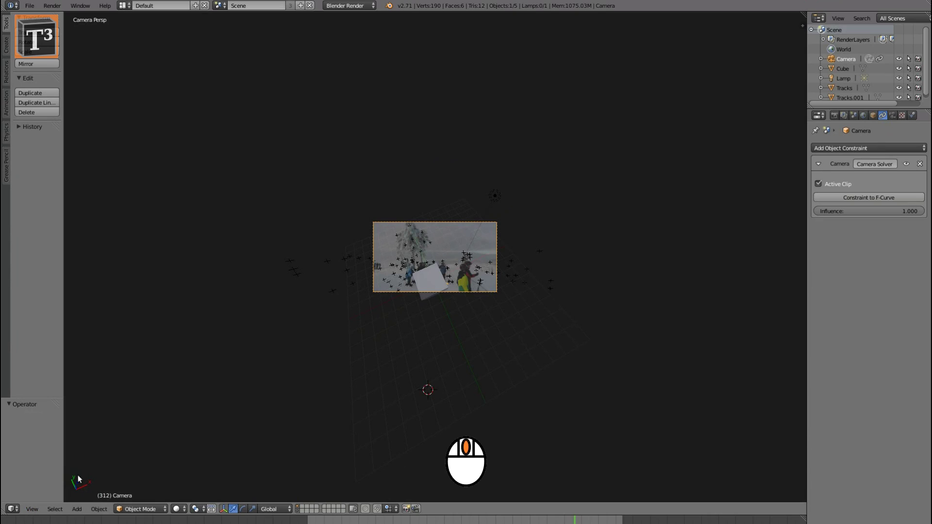
Step: Rotate the camera about 50° and move it by about X -2.2, Y -7.4, Z 1.7
middle_drag(444, 286, 524, 363)
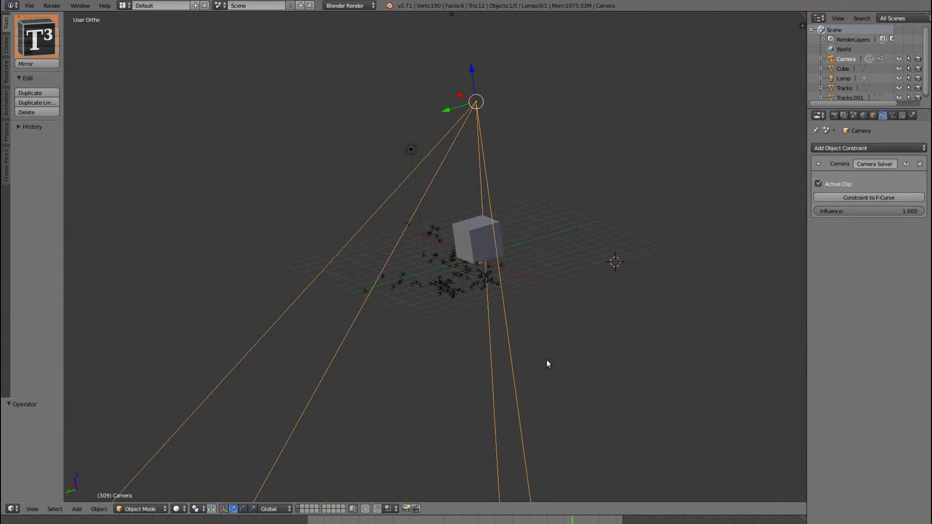
click(39, 43)
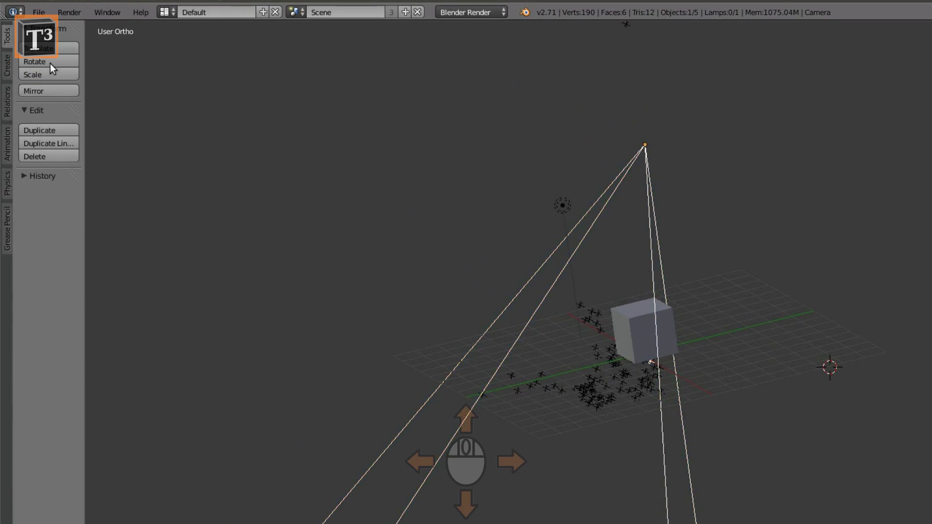
click(560, 124)
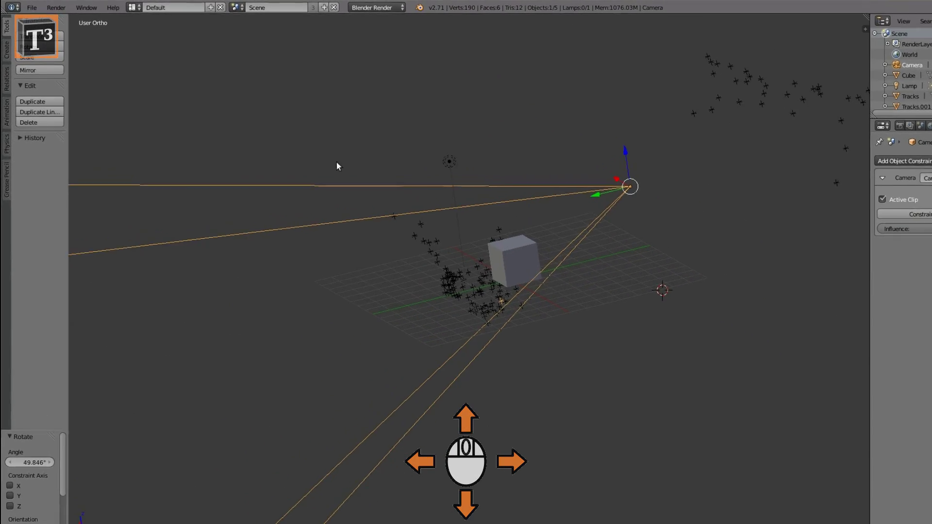
click(41, 36)
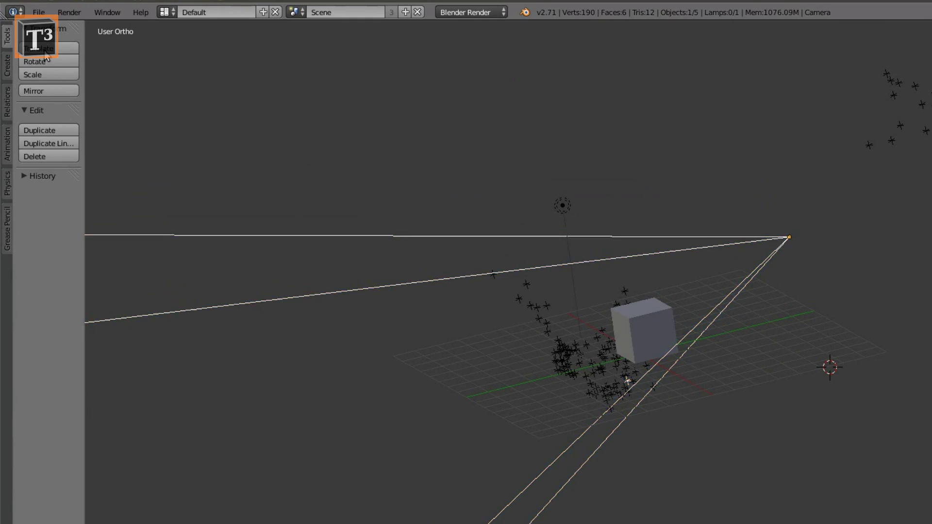
click(164, 480)
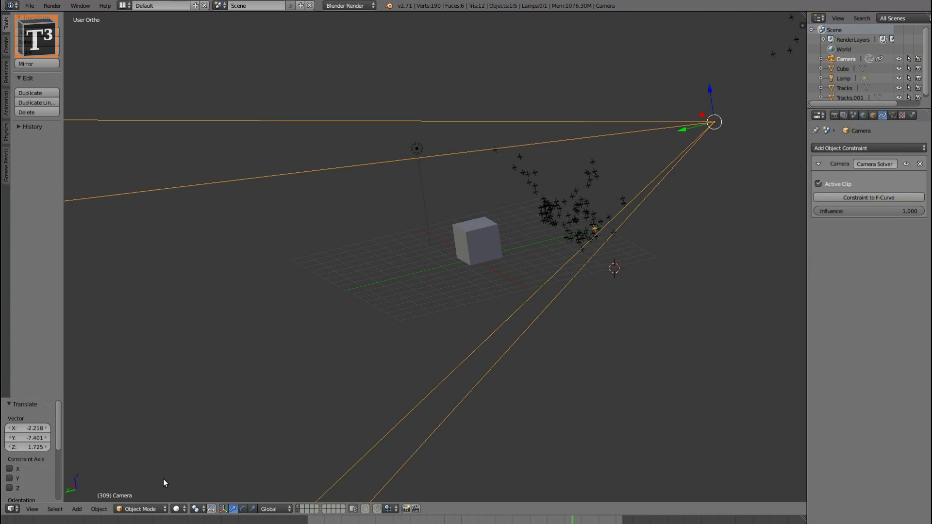
Step: Rotate the camera about -27° to bring the tracked points closer to the grid's level and nudge it down about 0.27
middle_drag(505, 330, 490, 429)
key(r)
click(452, 291)
middle_drag(438, 370, 449, 258)
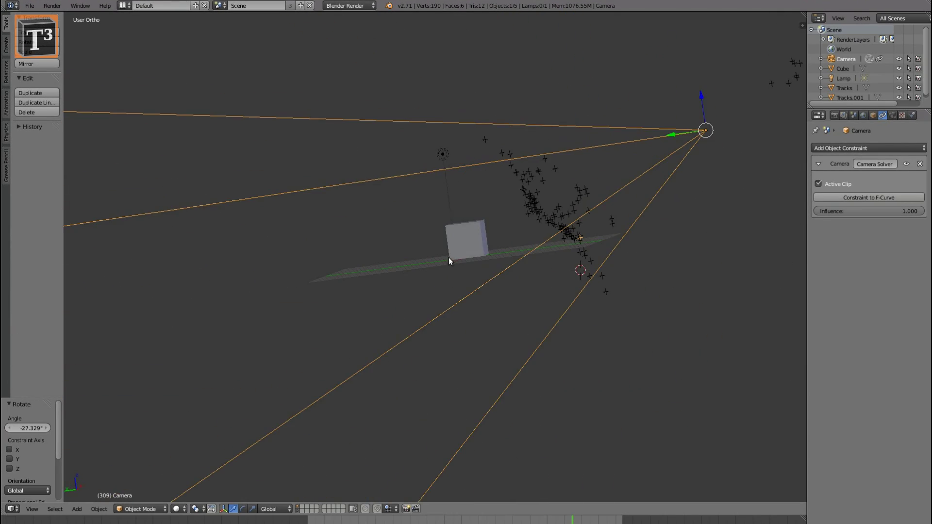
key(g)
click(448, 262)
Step: Look through the camera and rotate it slightly to level the scene with the snowy footage
click(33, 508)
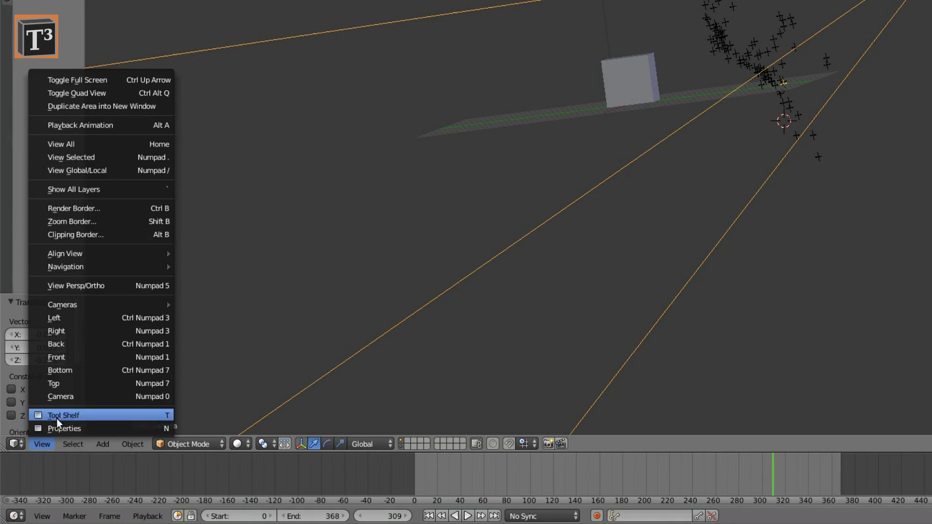
click(60, 397)
key(r)
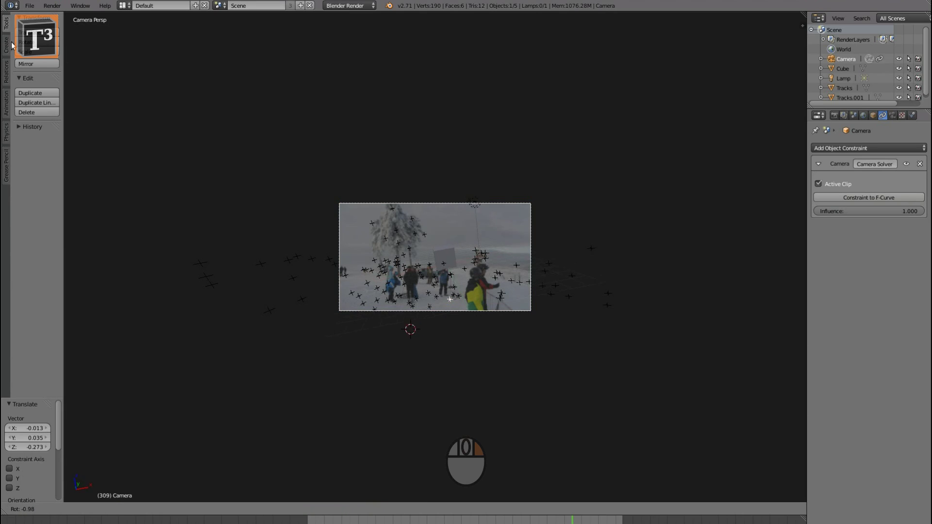
click(601, 68)
Step: Move the cube down onto the snow and shift it about -2.77 along X beside the skiers
right_click(445, 259)
drag(446, 259, 457, 291)
scroll(458, 292, up, 2)
drag(510, 323, 460, 325)
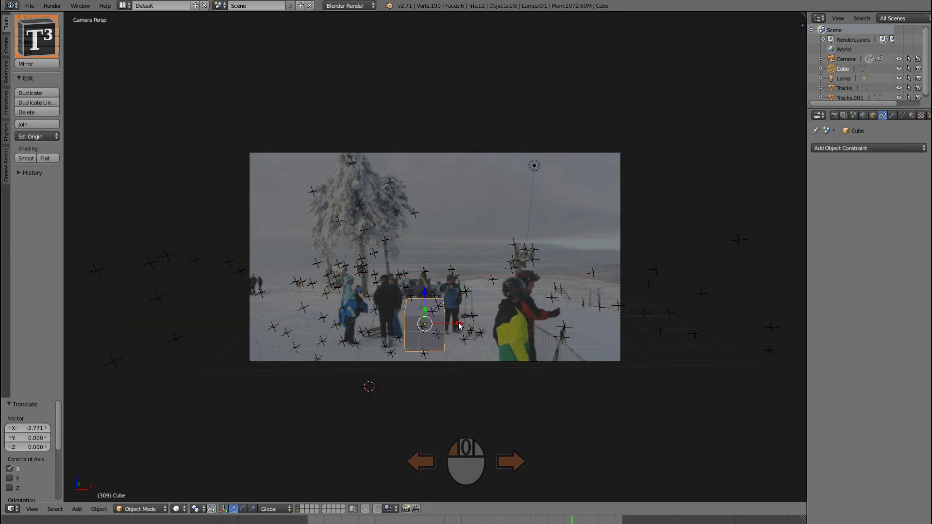
Step: Delete the cube and append the snowman object from Snowman.blend
click(51, 113)
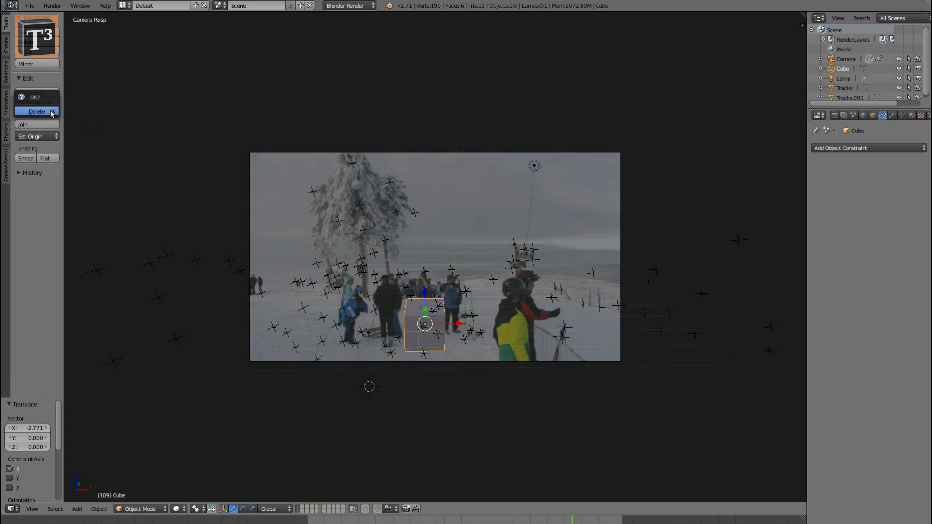
click(37, 112)
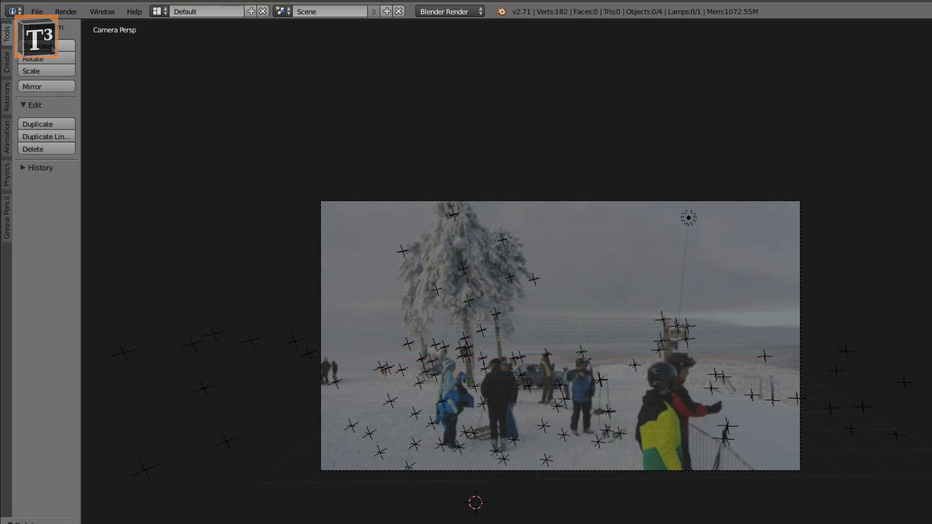
click(29, 5)
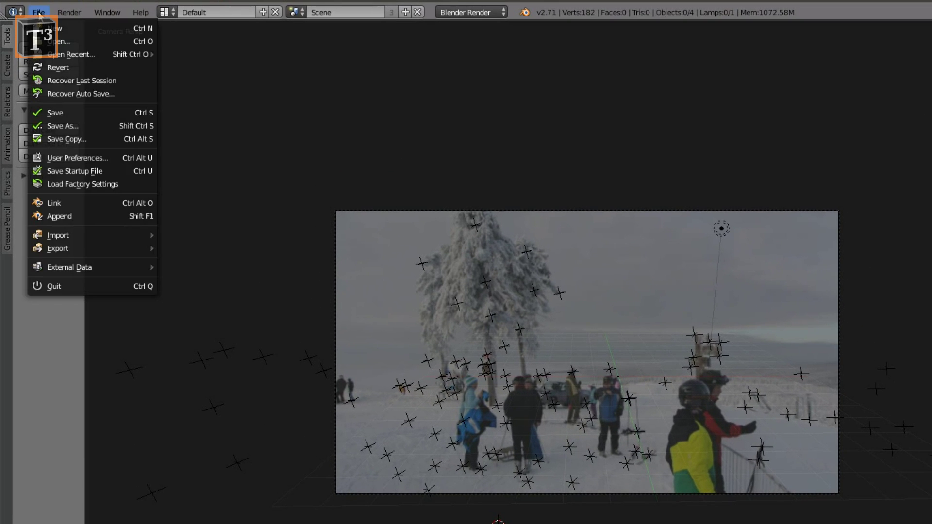
click(61, 214)
double_click(221, 116)
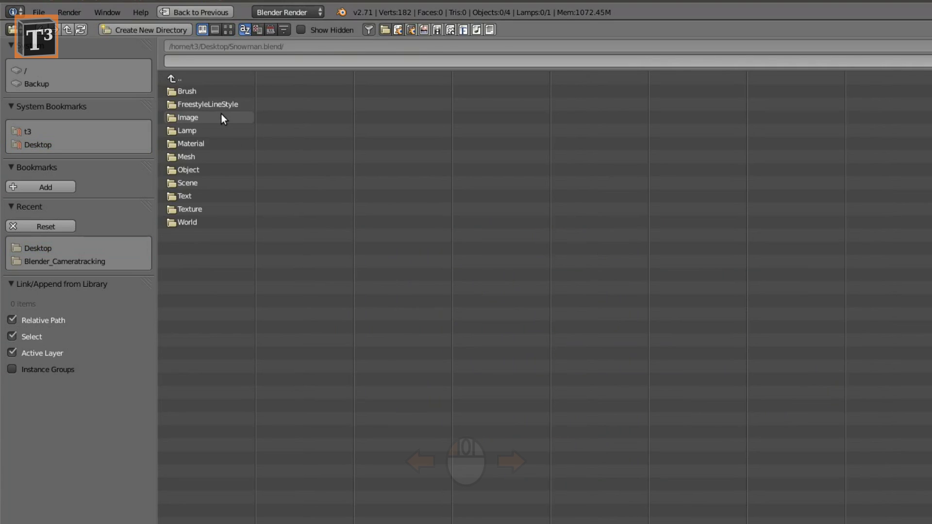
double_click(189, 169)
double_click(190, 170)
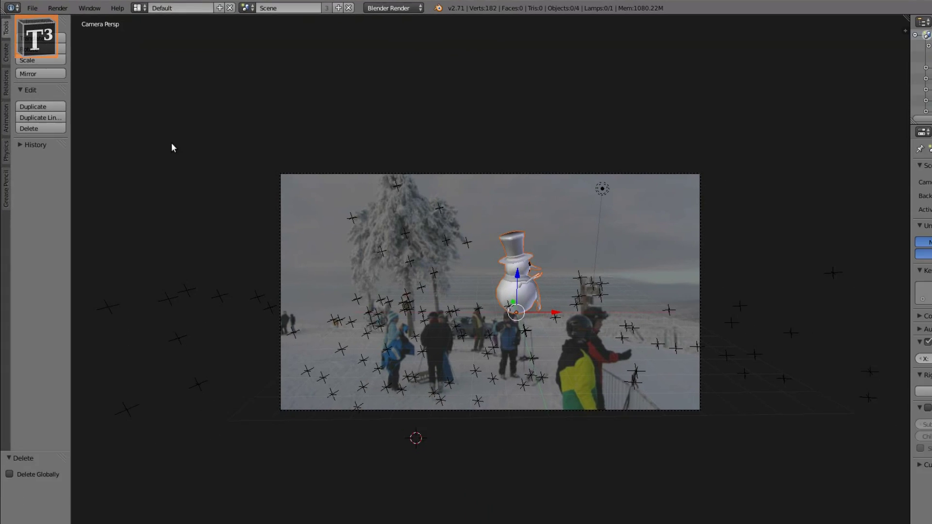
Step: Move the snowman down onto the snow and scale it to about 0.49
drag(455, 267, 463, 339)
click(52, 68)
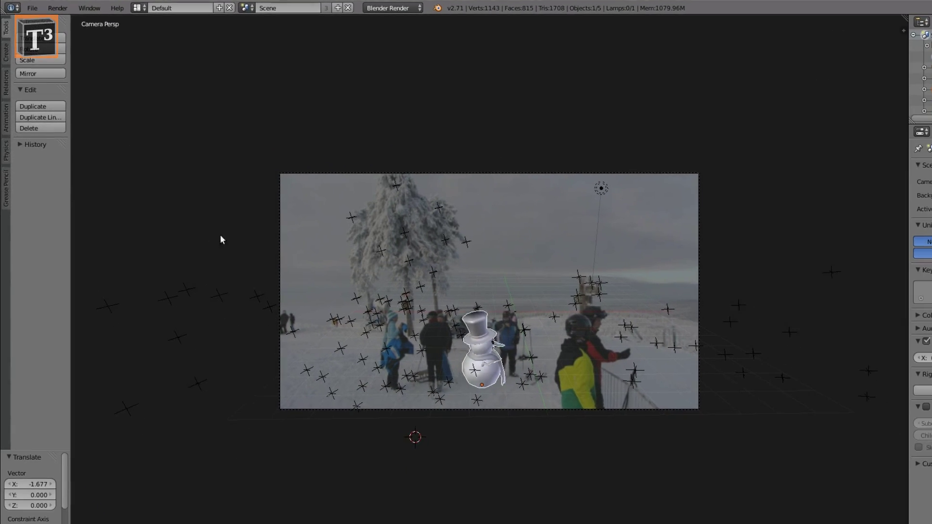
click(269, 270)
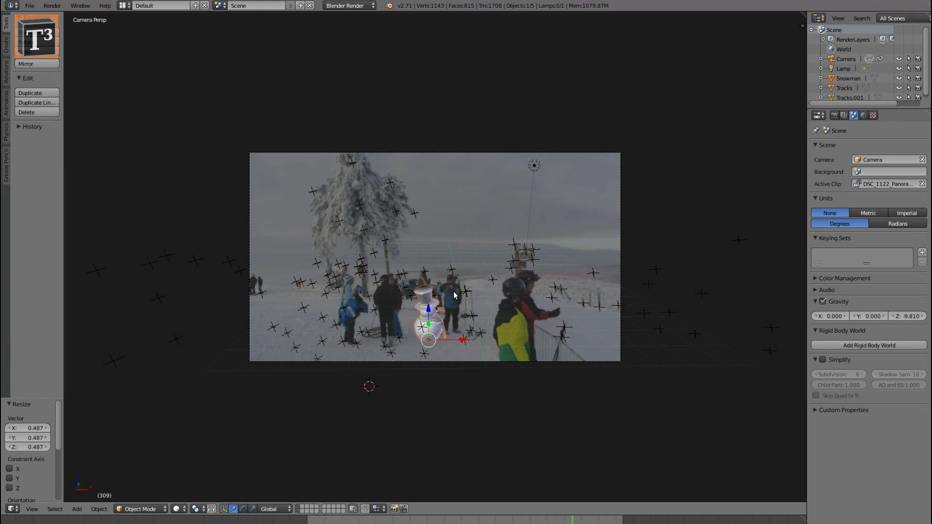
Step: Leave the camera view and rotate the snowman about 75° from above
key(KP_0)
click(37, 42)
click(603, 183)
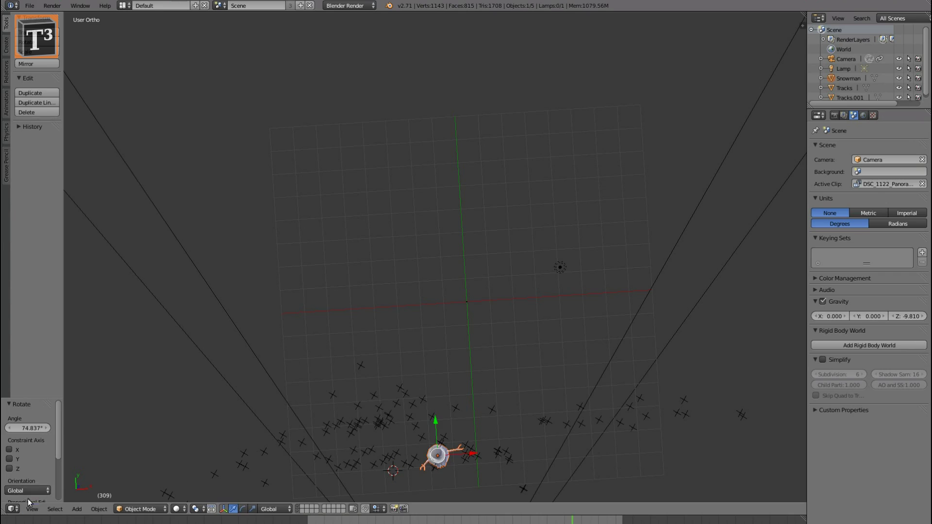
Step: View the scene from the top and add a mesh plane
click(31, 508)
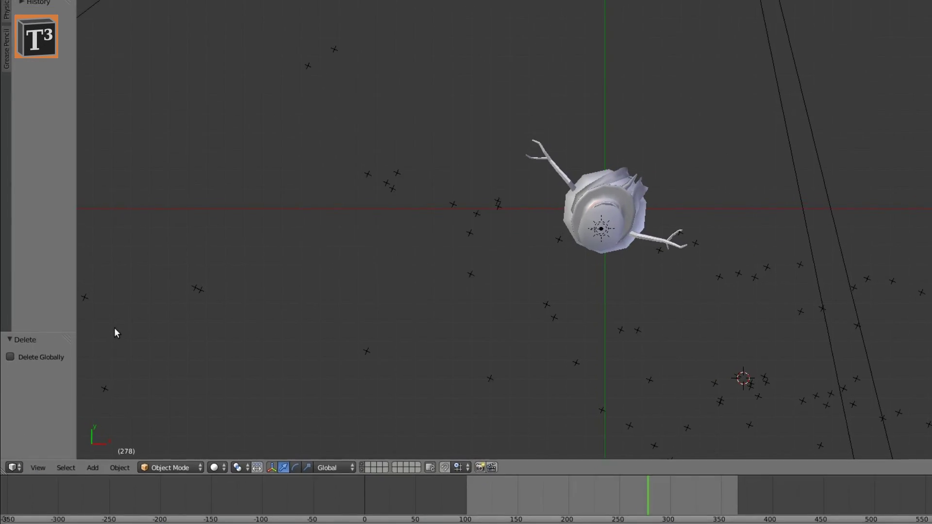
click(93, 468)
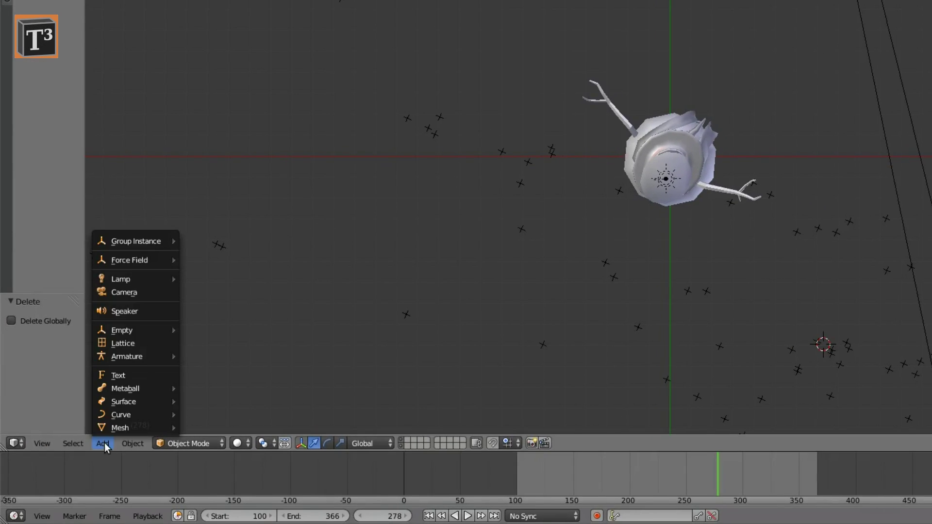
mouse_move(100, 455)
click(197, 331)
Step: Center the plane beneath the snowman and enlarge it until it extends well past both arms
drag(691, 360, 694, 203)
drag(728, 246, 620, 251)
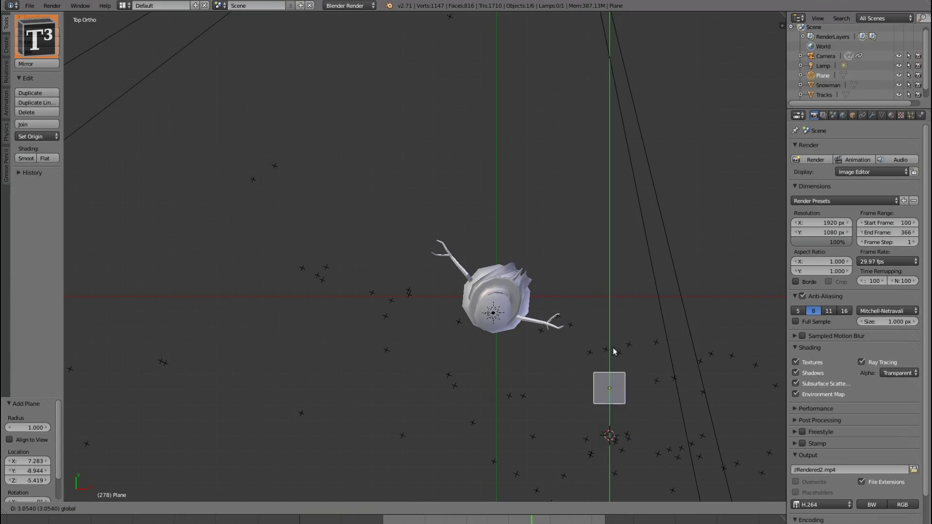
drag(550, 302, 532, 302)
click(48, 54)
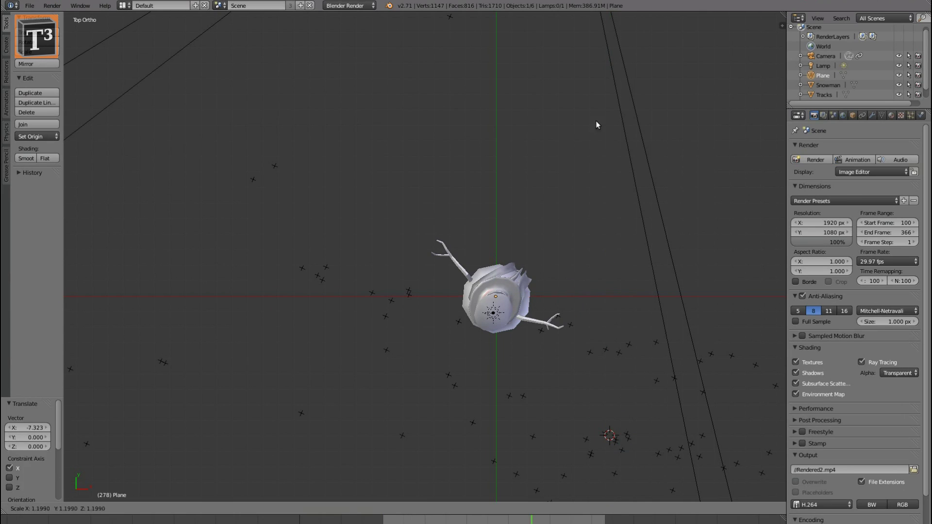
click(226, 129)
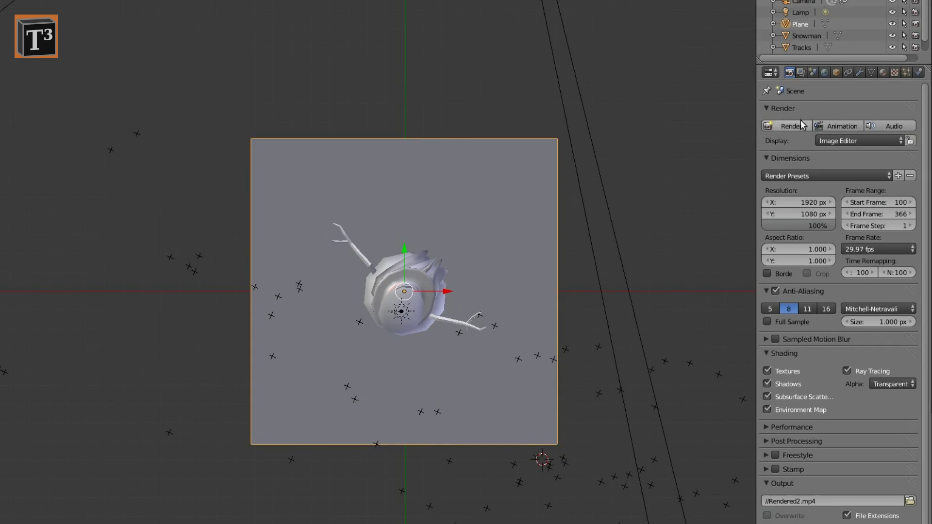
Step: Give the plane a new material and set it to receive shadows only
click(891, 115)
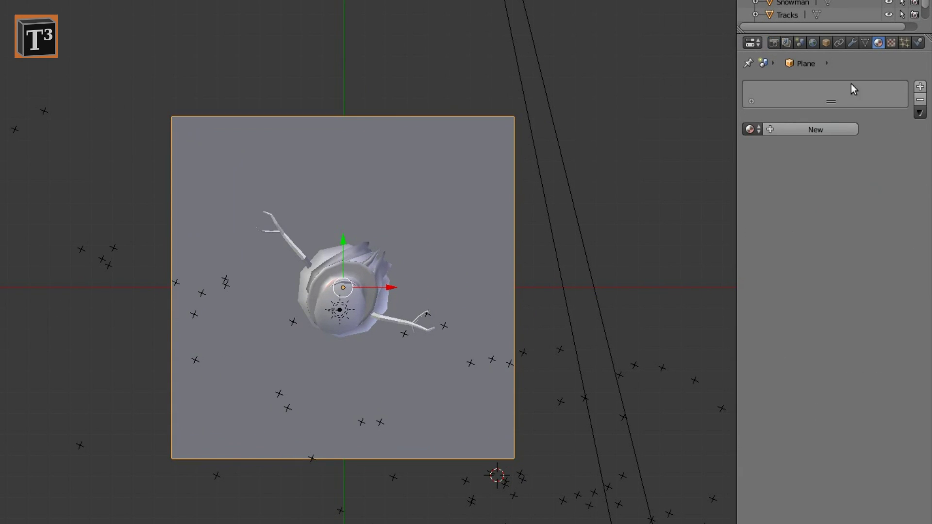
click(809, 128)
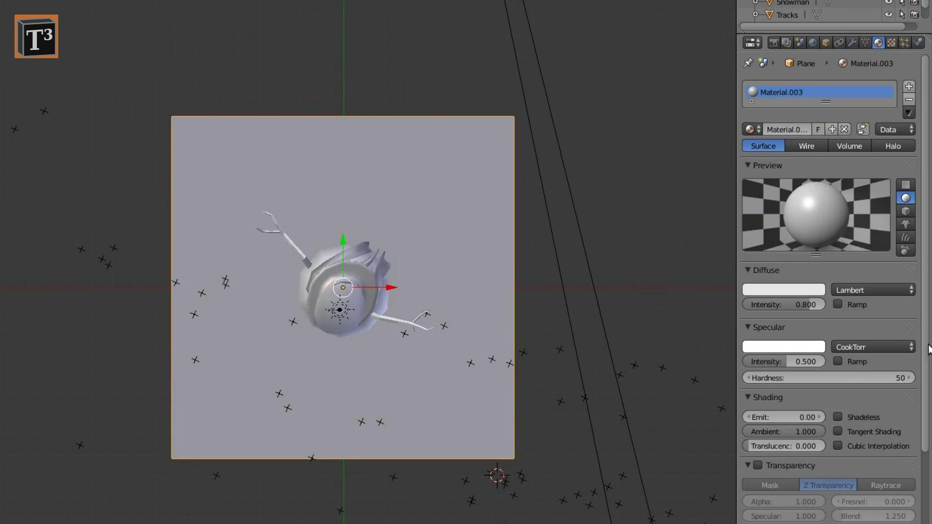
drag(925, 358, 926, 479)
drag(927, 408, 927, 441)
click(749, 453)
Step: Raise the plane about 5.7 along Z to the base of the snowman
middle_drag(636, 351, 222, 333)
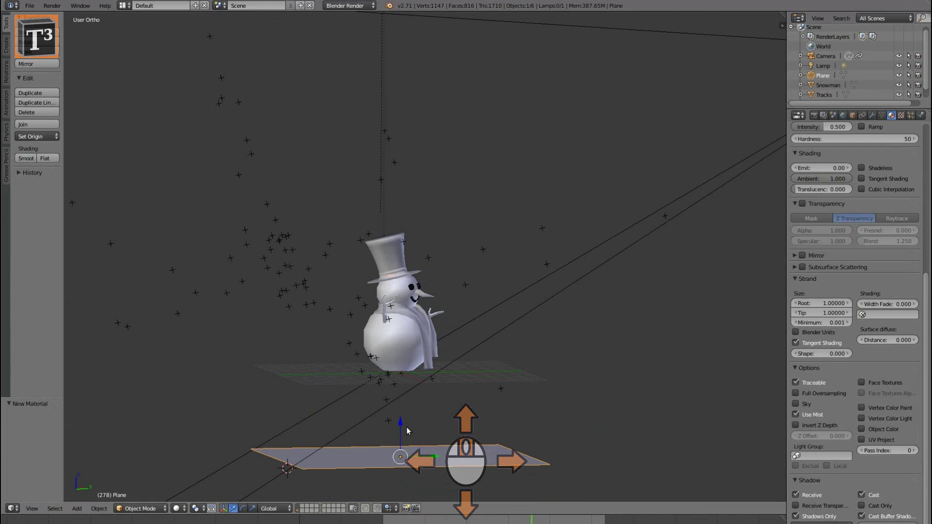
click(489, 354)
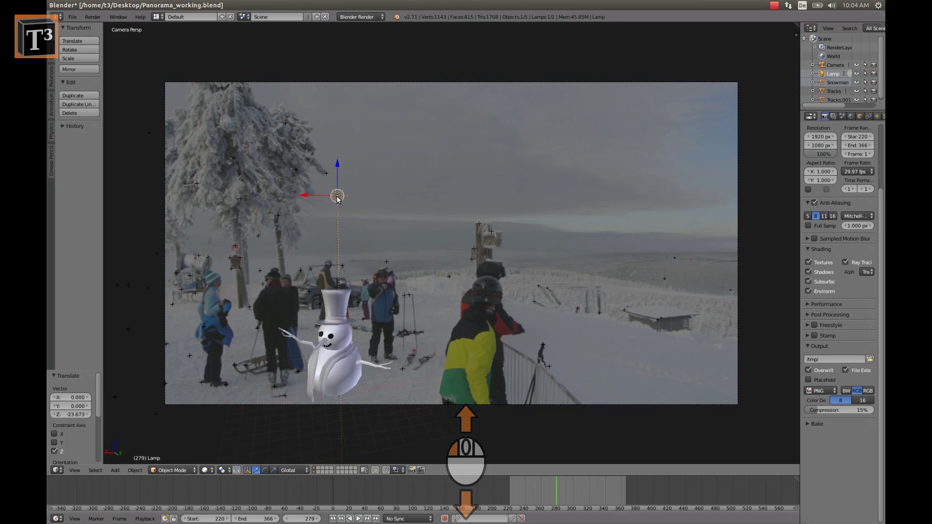
scroll(337, 199, down, 4)
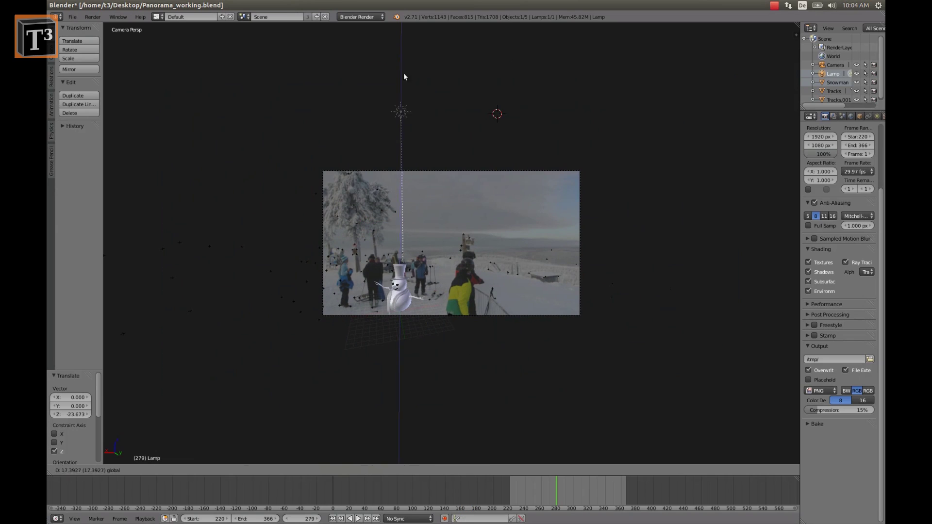
Step: Raise the lamp about 23 along Z above the snowman and check its placement from the top and camera views
click(404, 76)
click(74, 470)
click(94, 430)
click(73, 470)
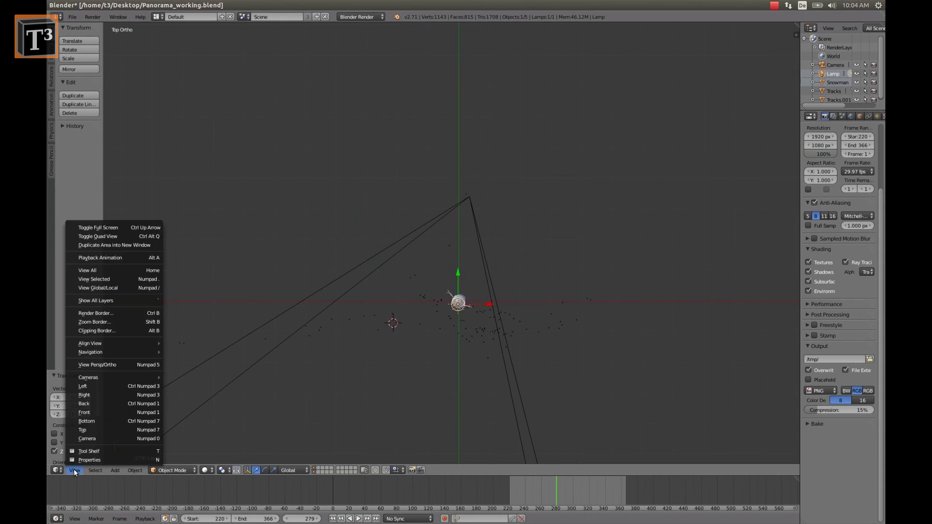
click(87, 439)
Step: Change the lamp to a Sun and enable its Sky option
click(876, 117)
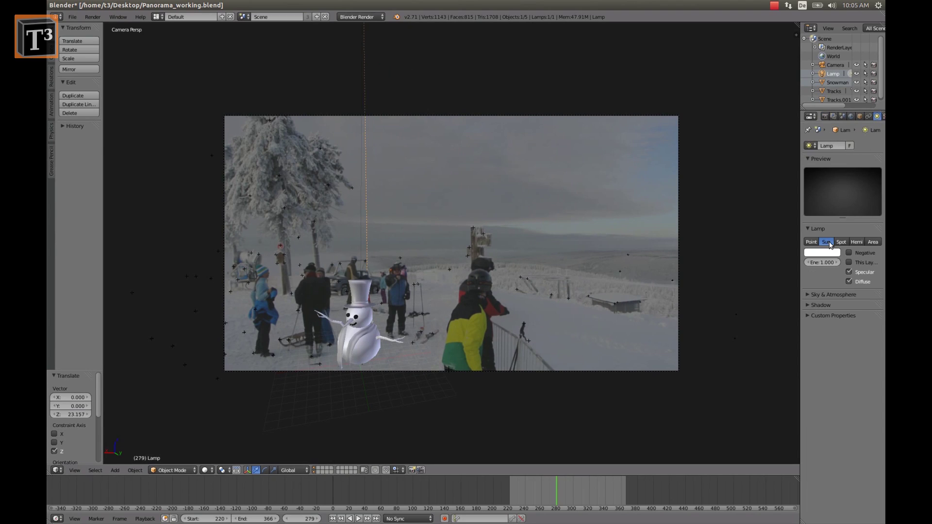
click(808, 295)
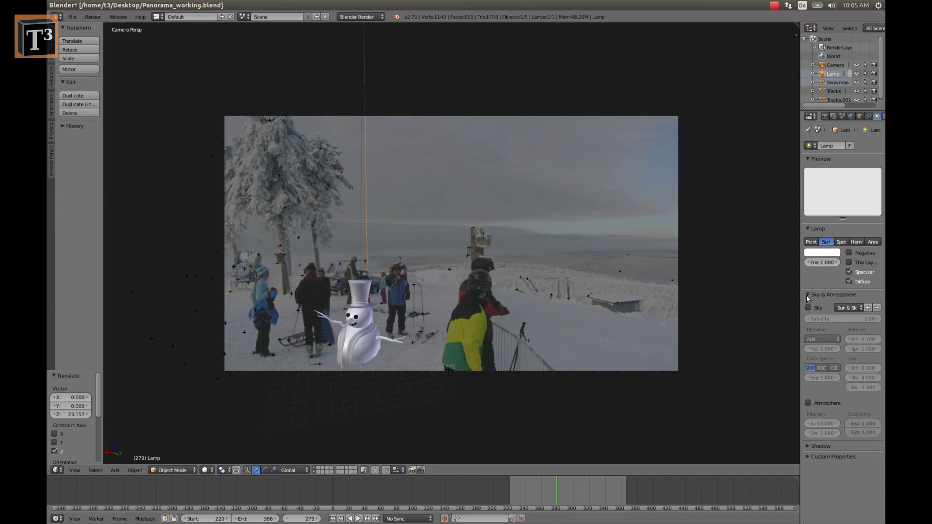
click(808, 307)
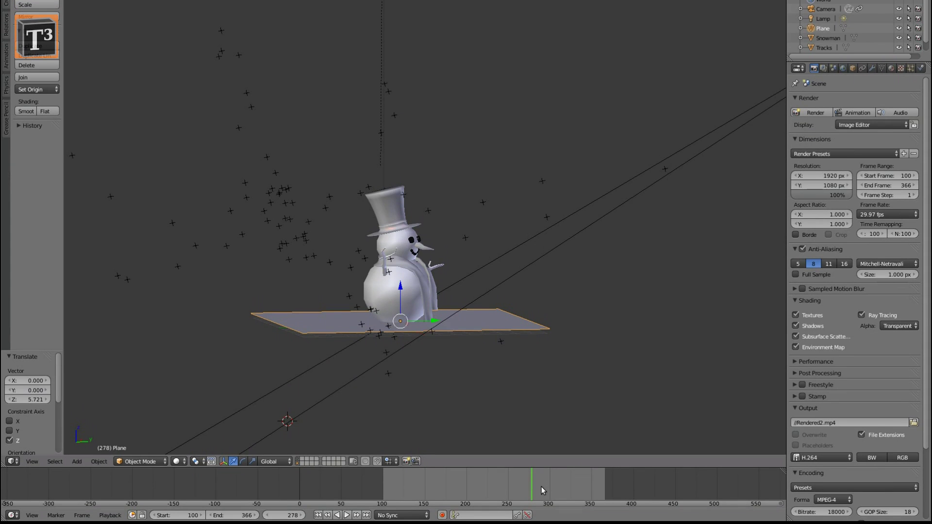
Step: Go to frame 287 and render it as a still image
click(540, 490)
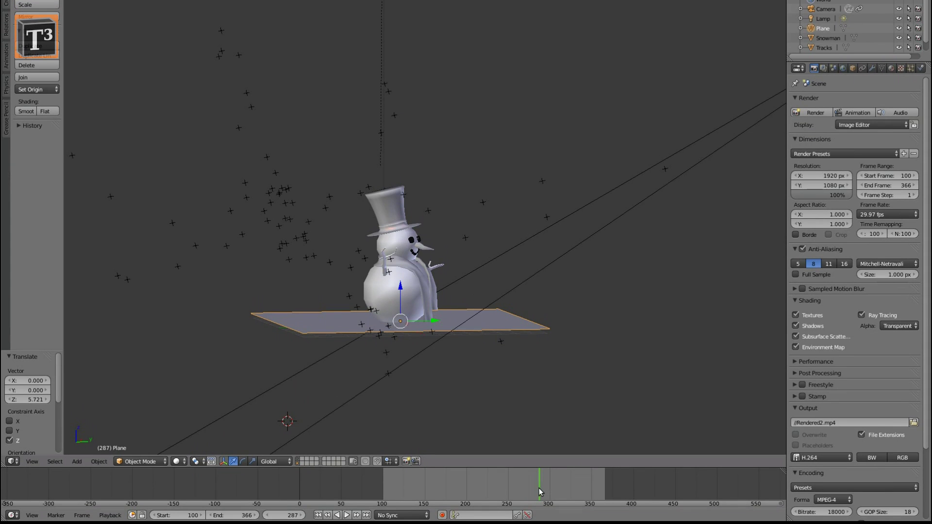
click(814, 113)
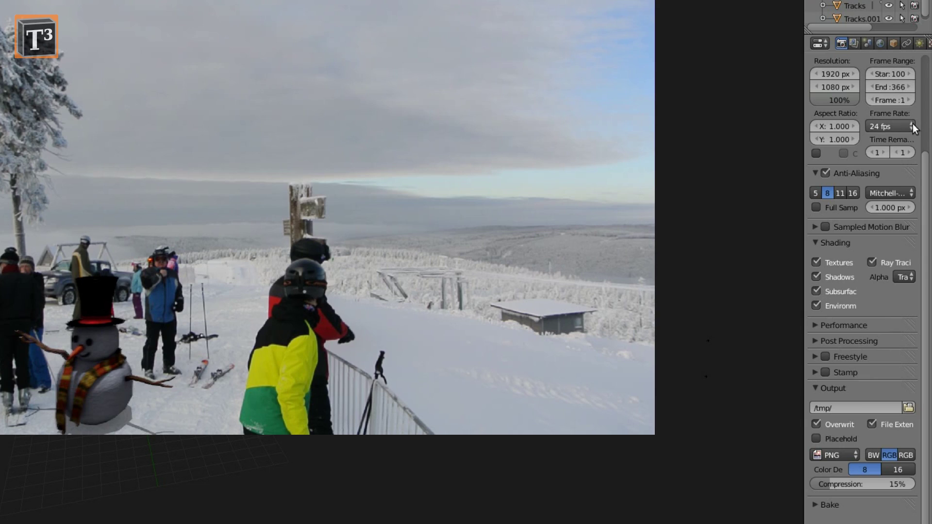
Step: Set the render frame rate to 29.97 fps and the start frame to 100
click(910, 124)
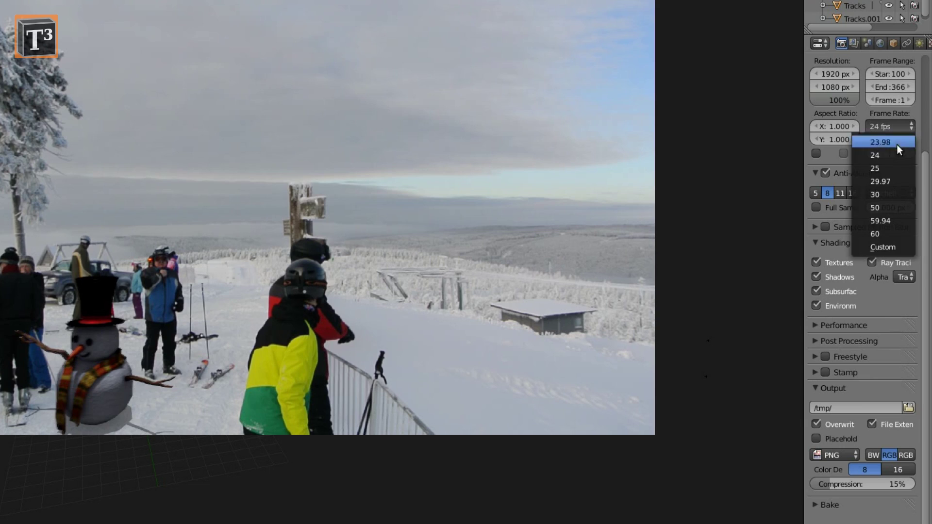
click(835, 72)
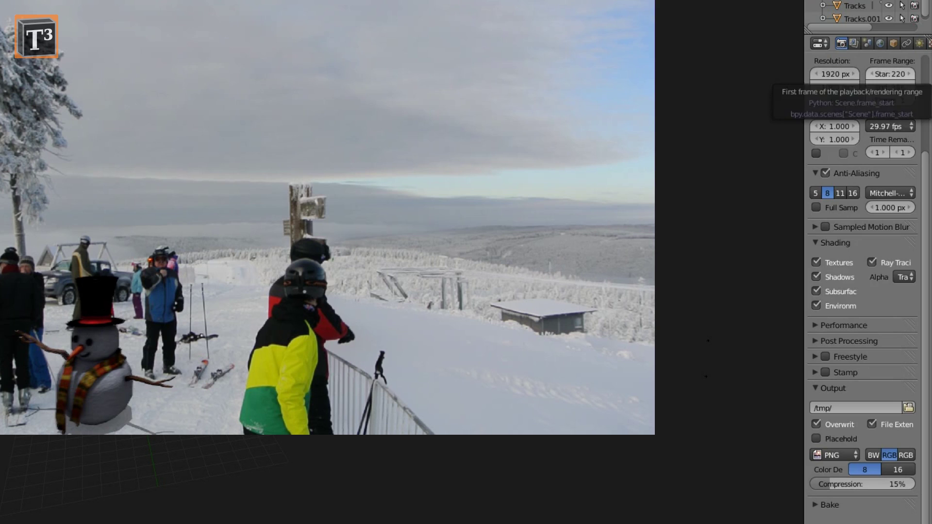
click(895, 74)
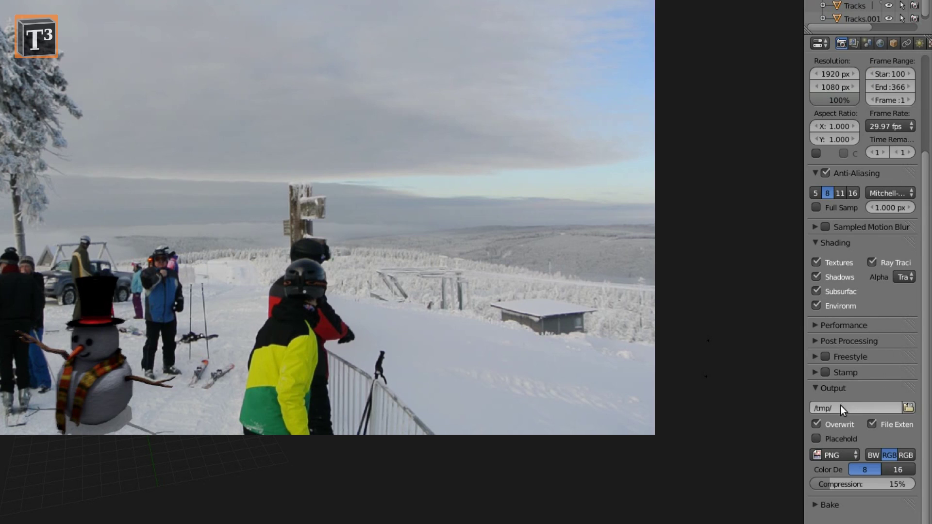
Step: Set the render output file to Rendered.mp4 in the project's folder
click(906, 407)
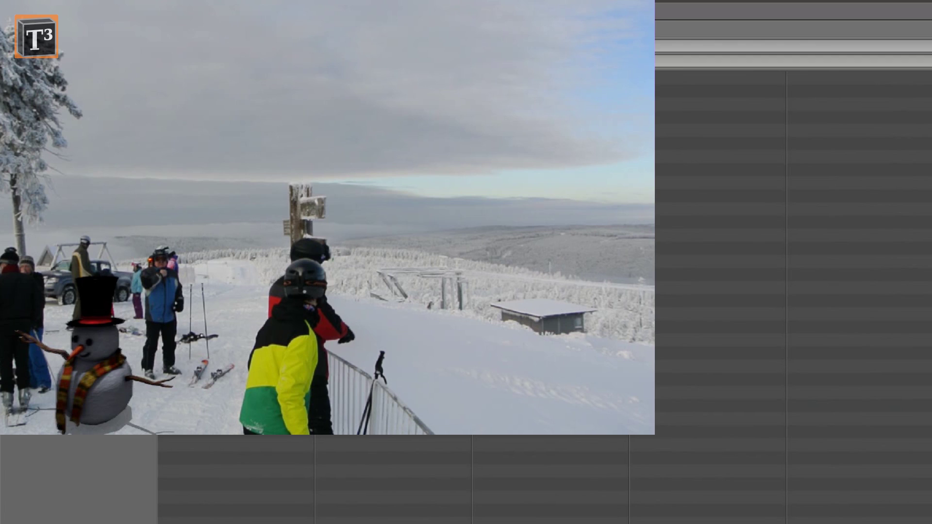
click(216, 60)
key(Return)
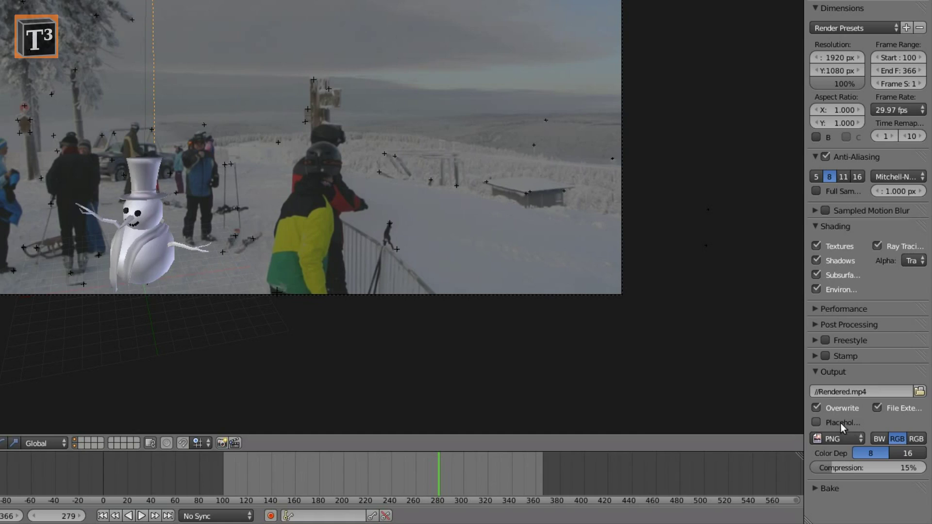
Step: Set the output file format to H.264 and show its encoding settings
click(857, 437)
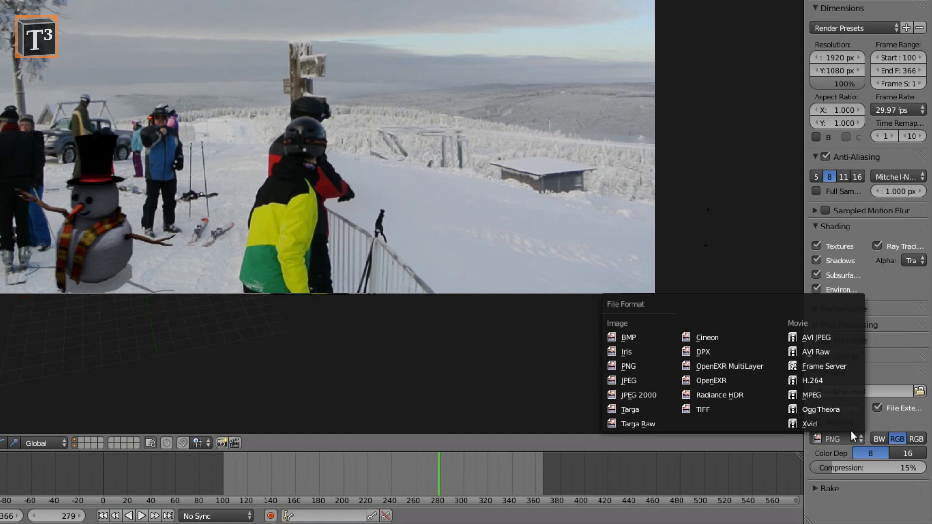
click(824, 384)
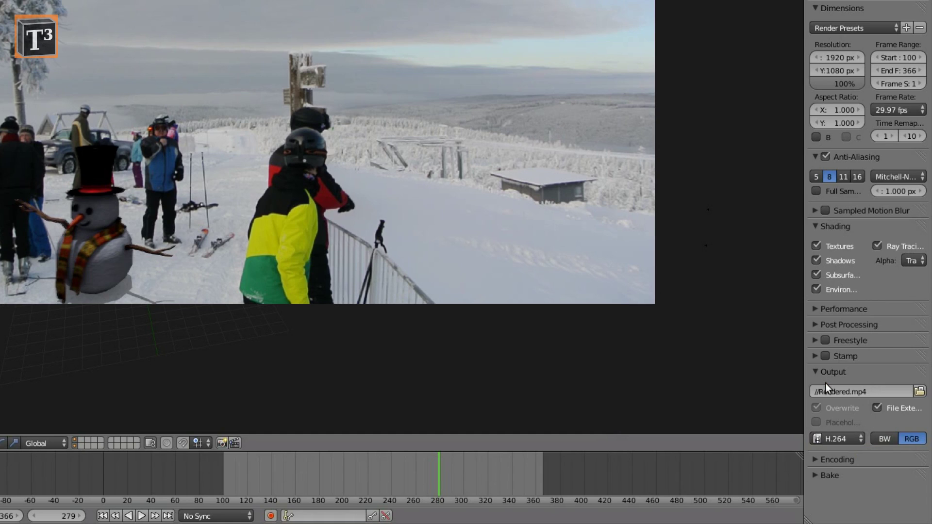
click(815, 459)
scroll(834, 454, down, 4)
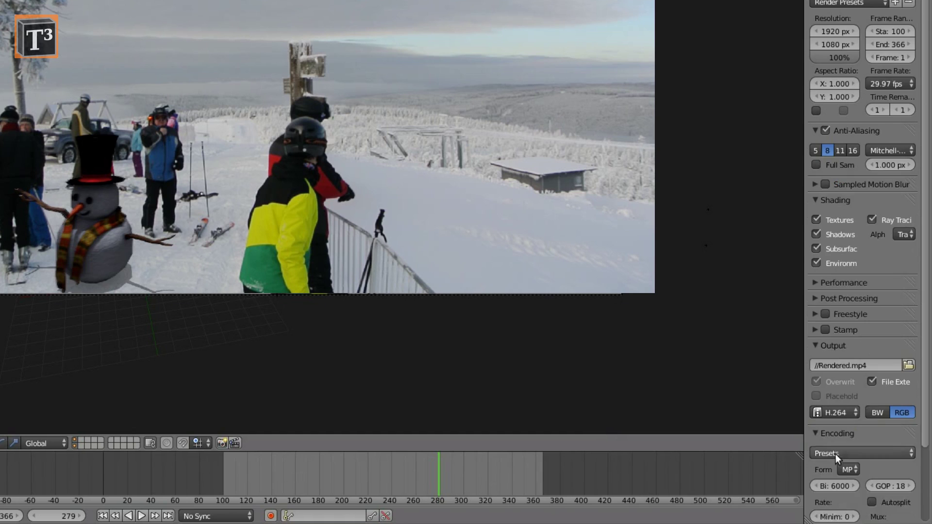
Step: Render the full composited animation to the video file
scroll(877, 402, up, 5)
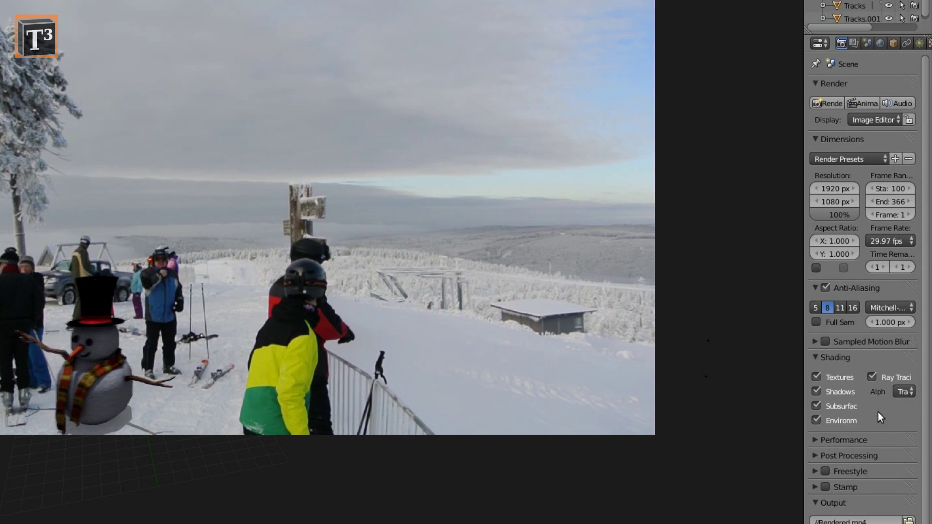
click(863, 103)
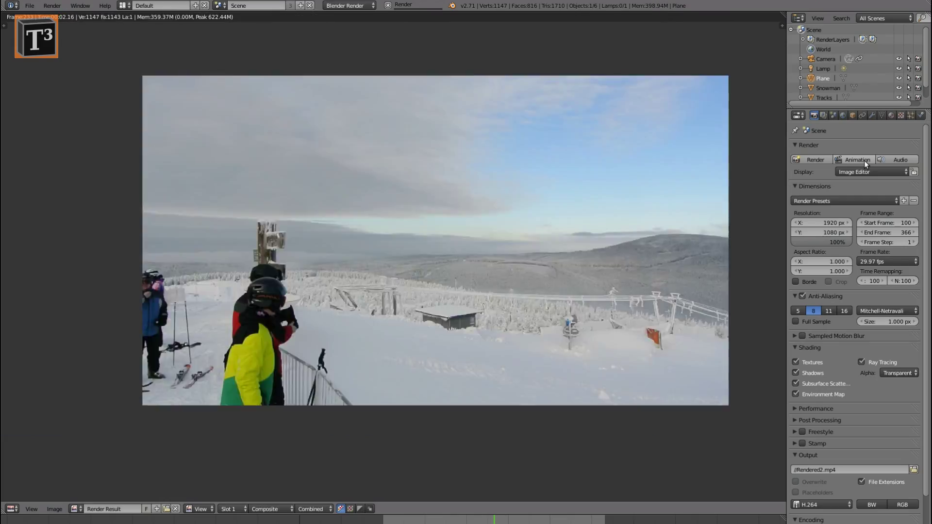